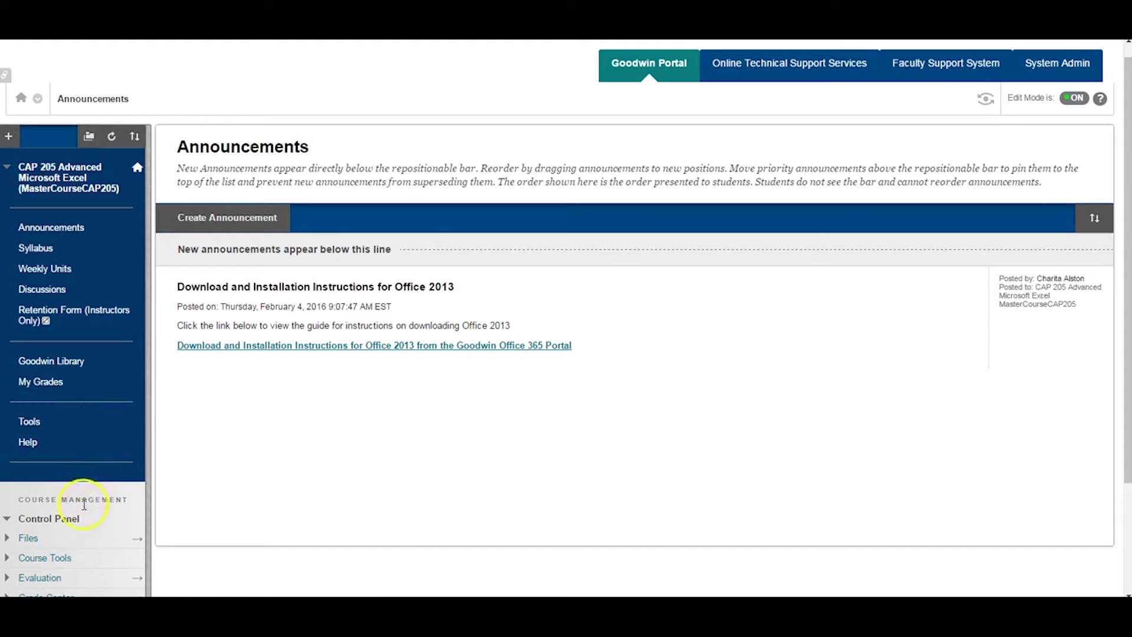
Step: Expand Course Tools and go to the CAP 205 Tests, Surveys, and Pools page
click(65, 560)
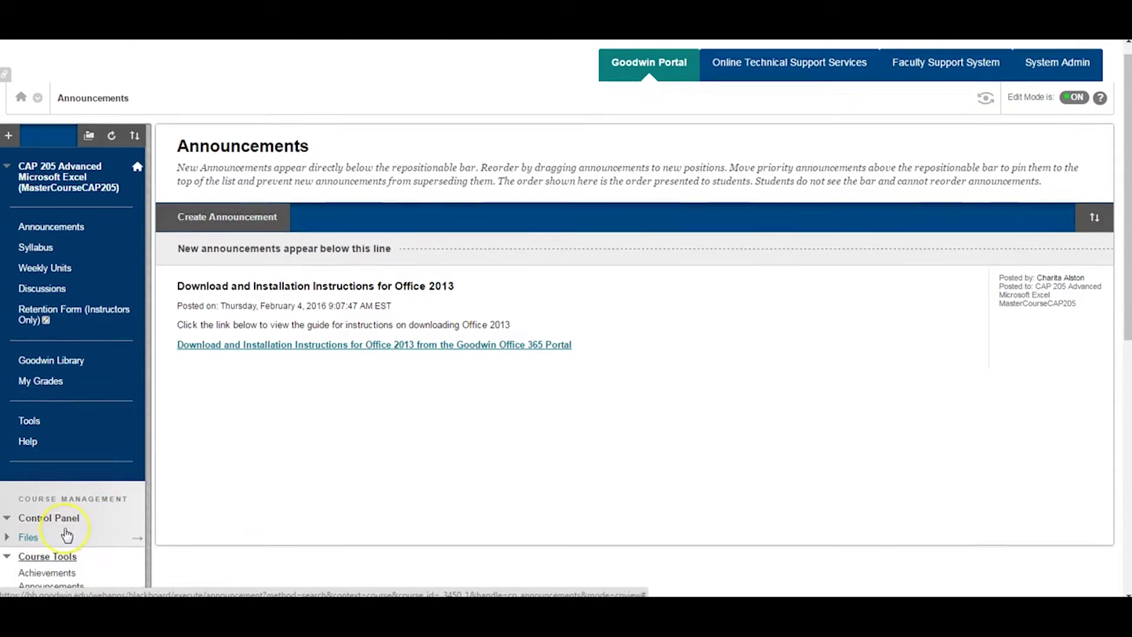
scroll(69, 534, down, 3)
scroll(67, 535, down, 5)
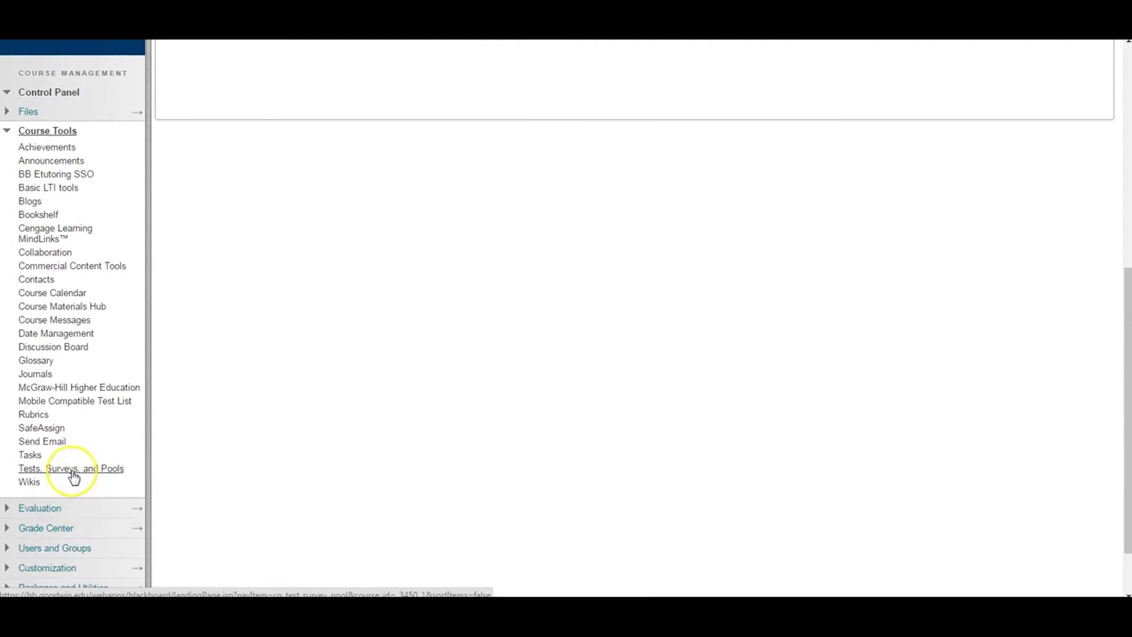
click(82, 475)
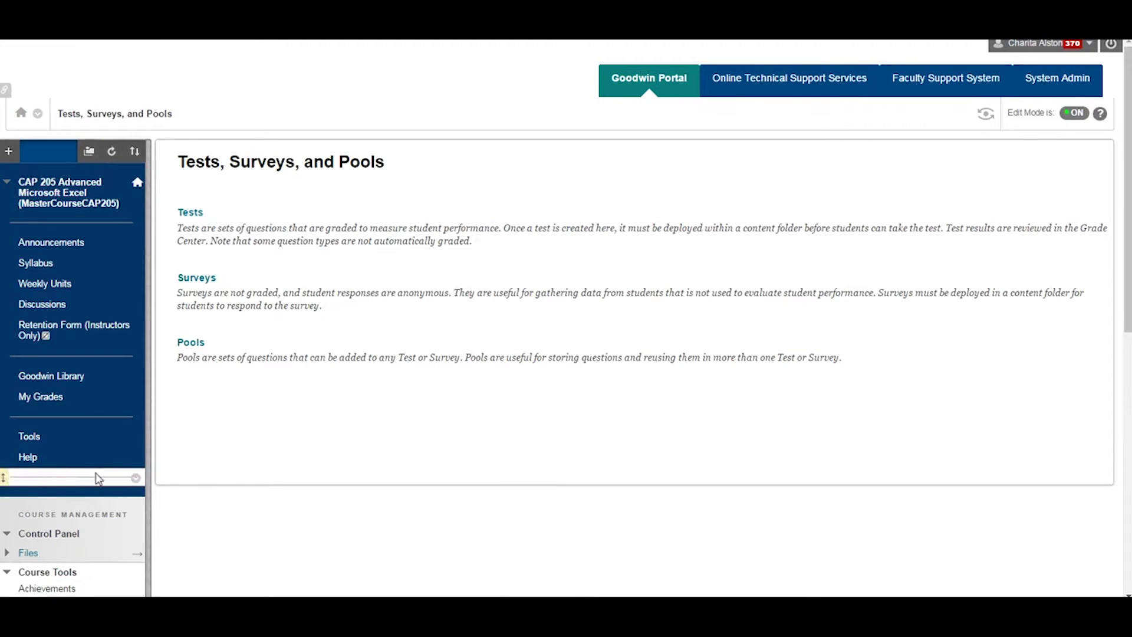
click(171, 479)
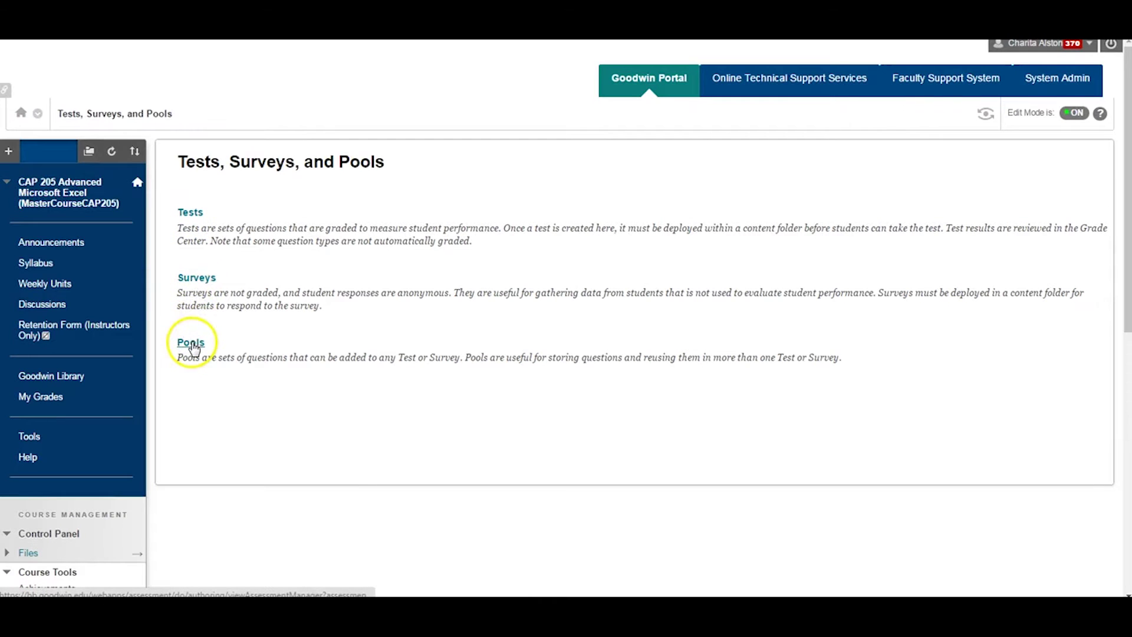
Step: Build a new test named 'Example Exam'
click(190, 213)
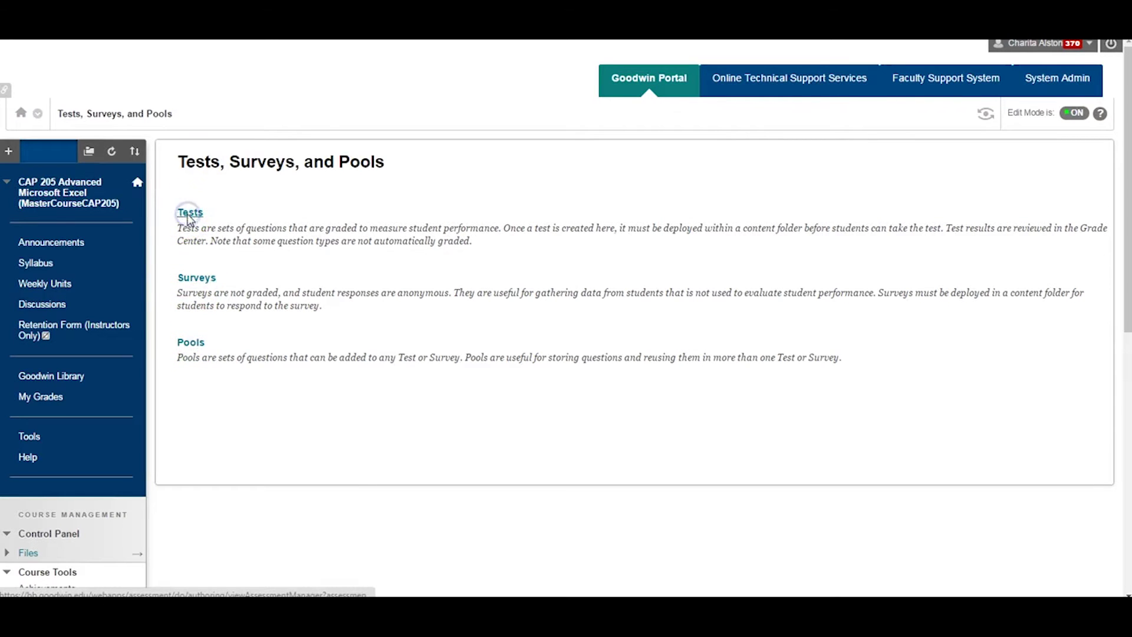
click(190, 219)
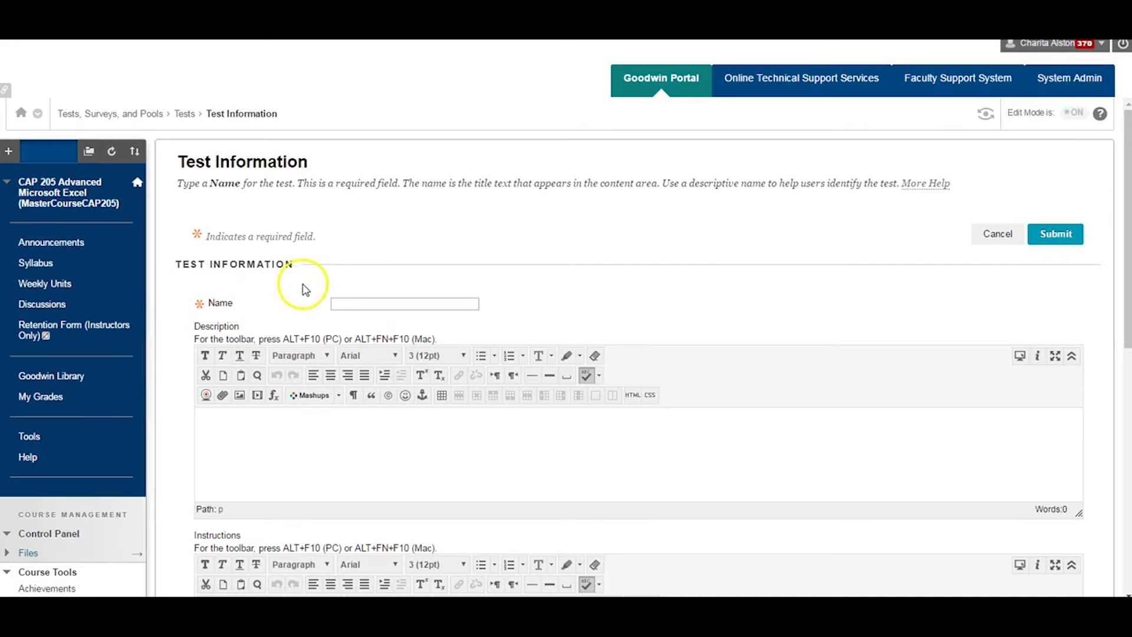
click(342, 303)
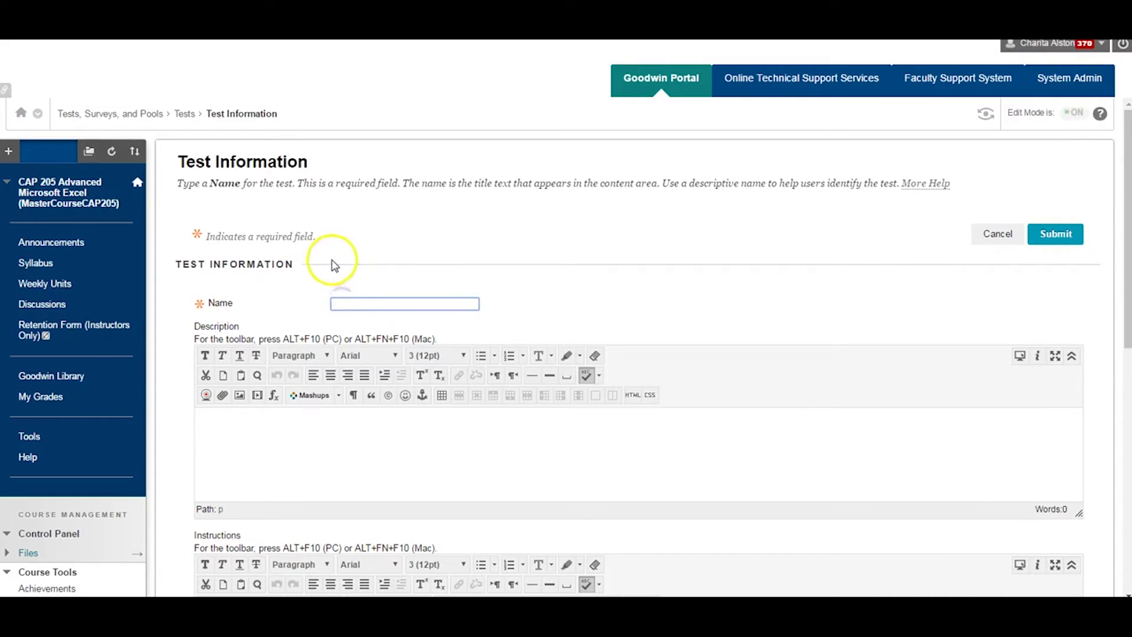
text(Exam)
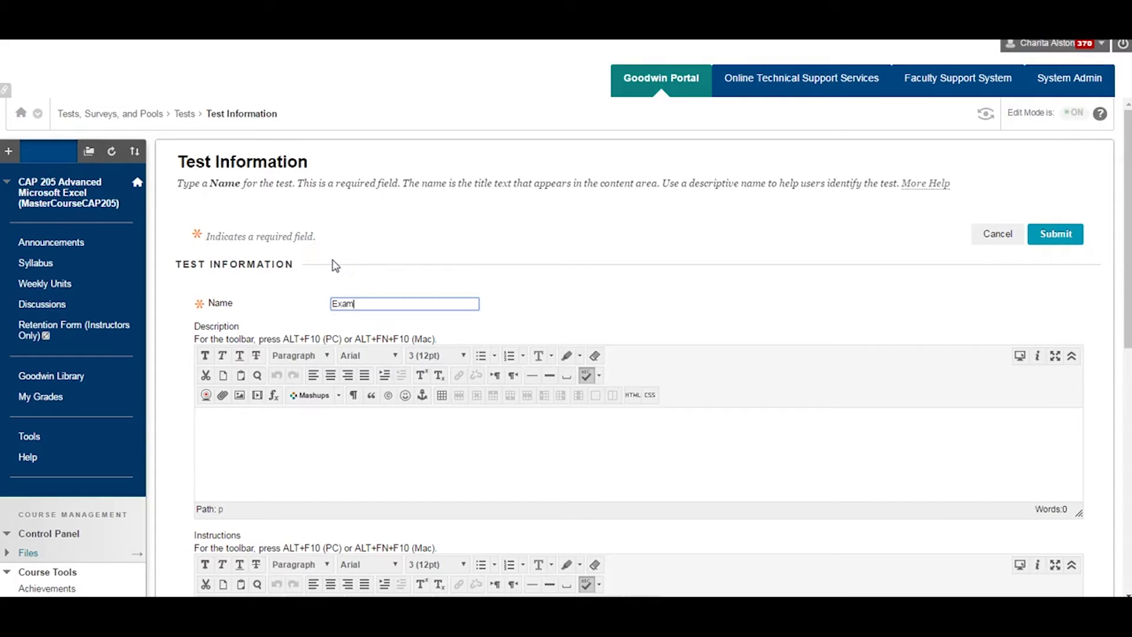
text(ple ER)
Step: Enter 'Text' as the test description and instructions, and submit the test
click(336, 437)
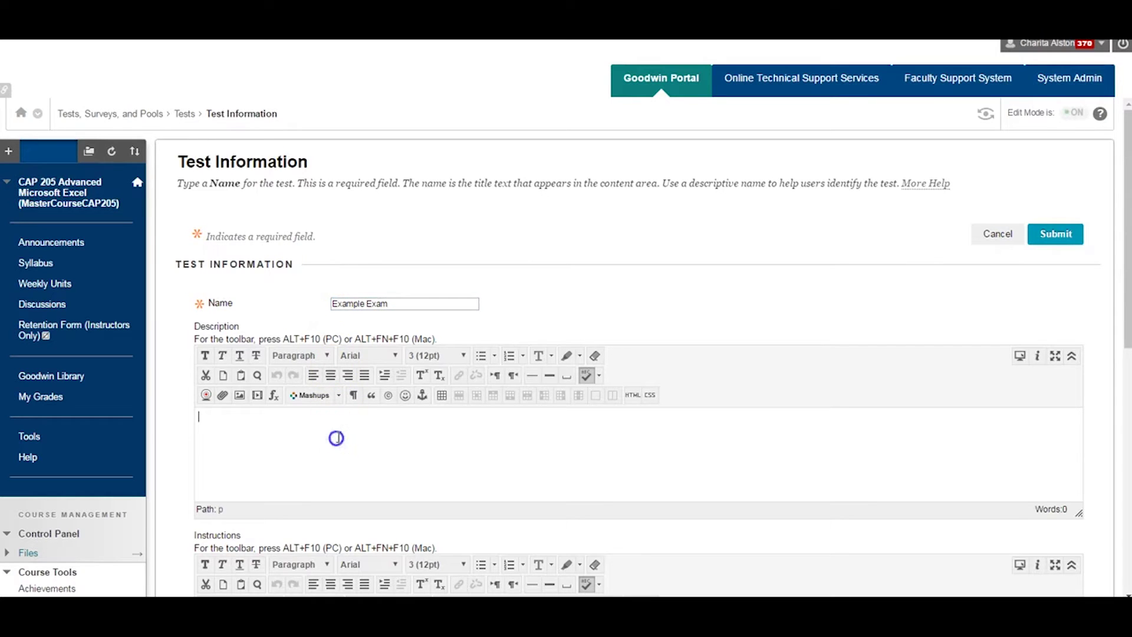
text(Text)
scroll(330, 437, down, 3)
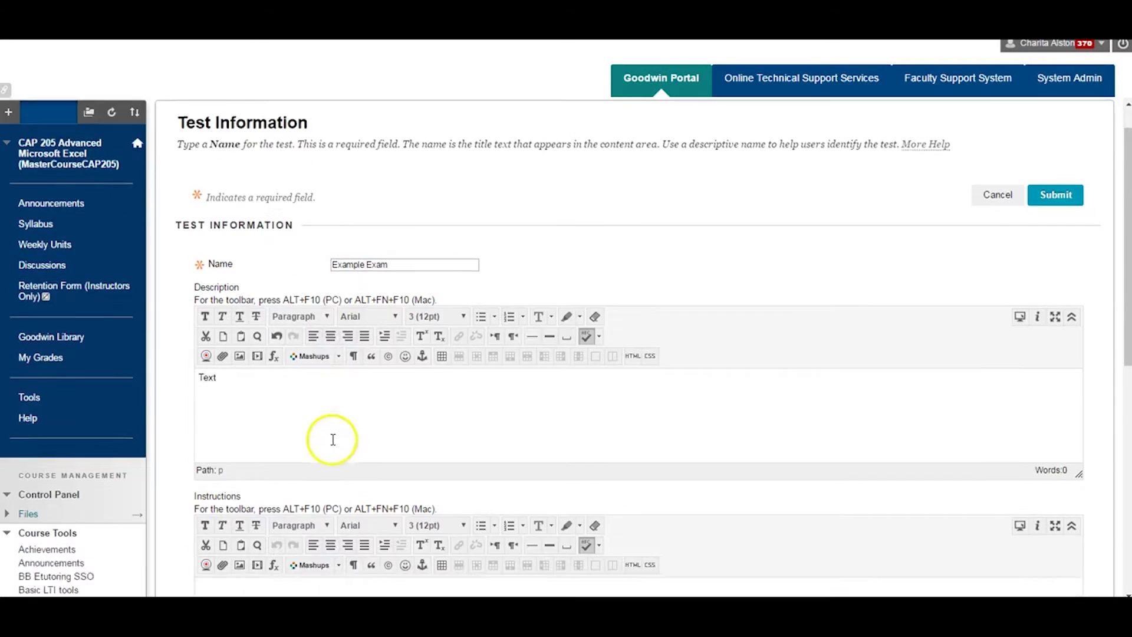
click(333, 455)
text(Text)
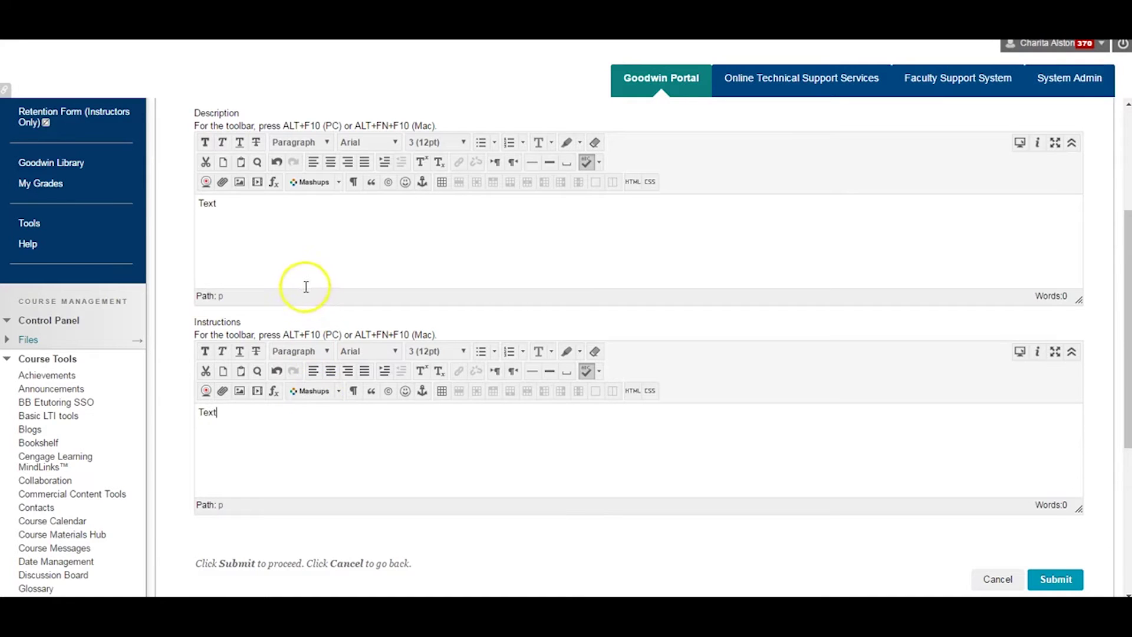
scroll(303, 286, down, 1)
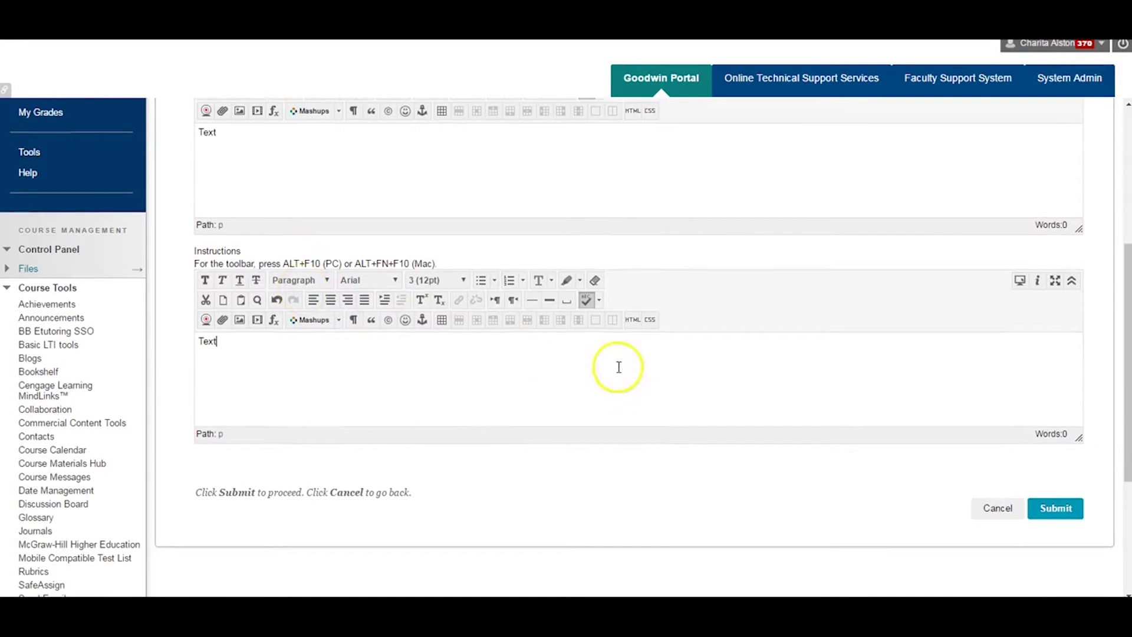
click(1049, 511)
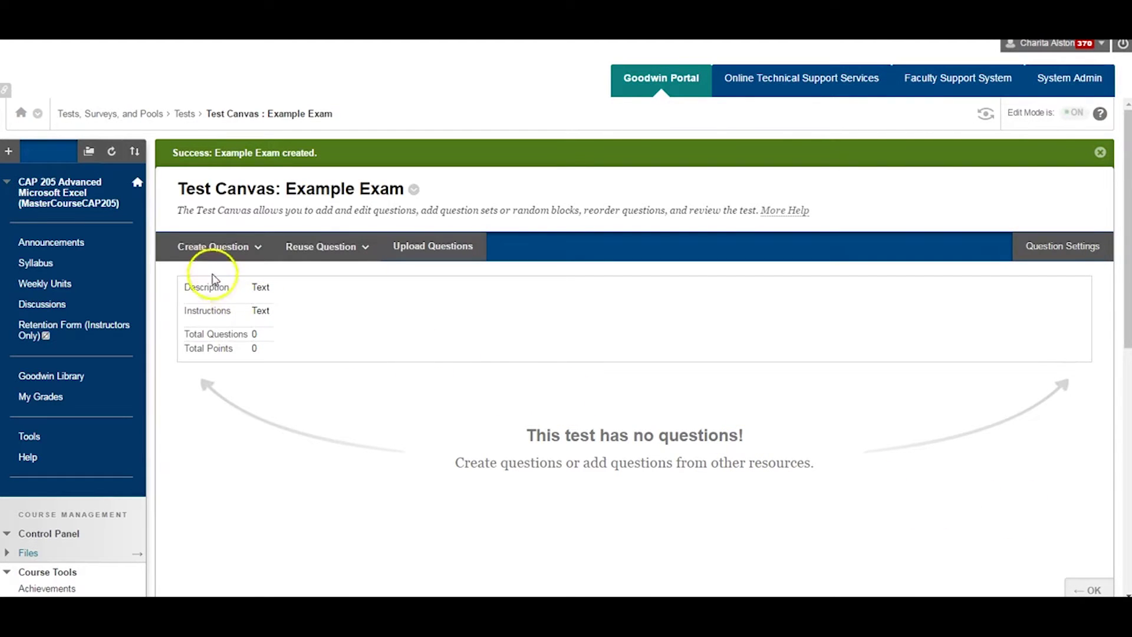
Step: Browse the Create Question and Reuse Question menus, then start a Multiple Answer question
click(212, 248)
click(301, 251)
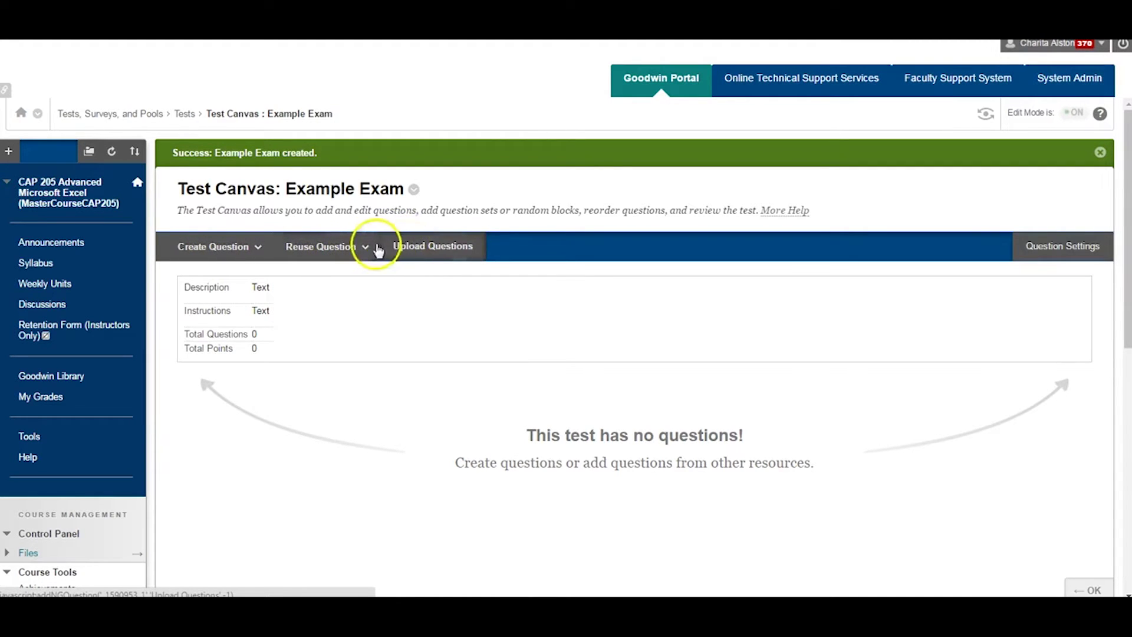
click(304, 251)
click(216, 256)
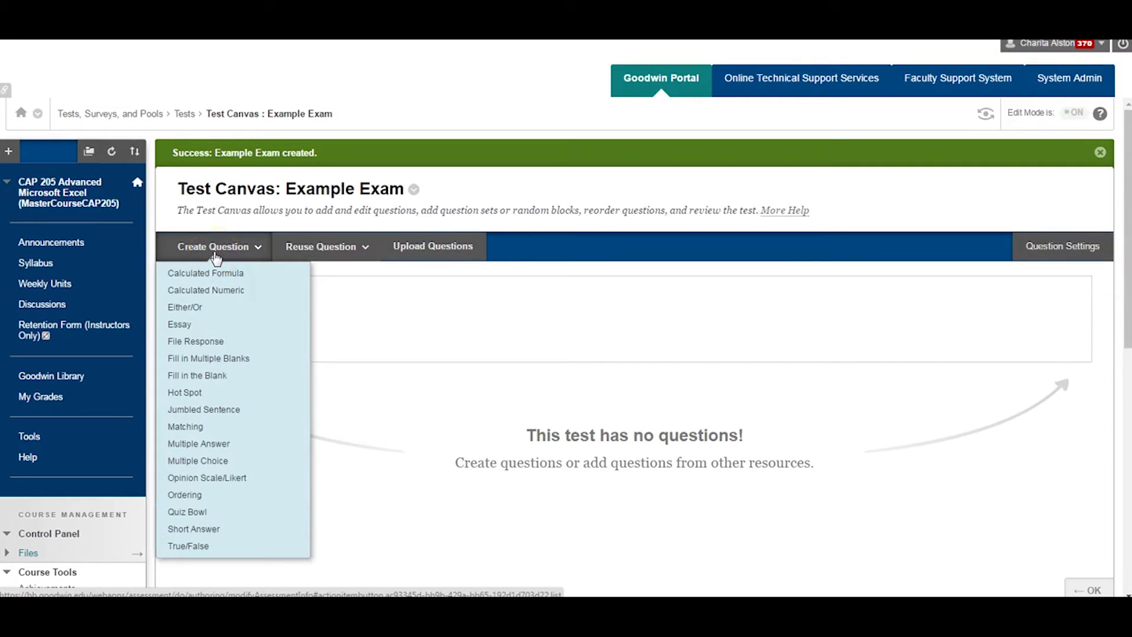
click(223, 245)
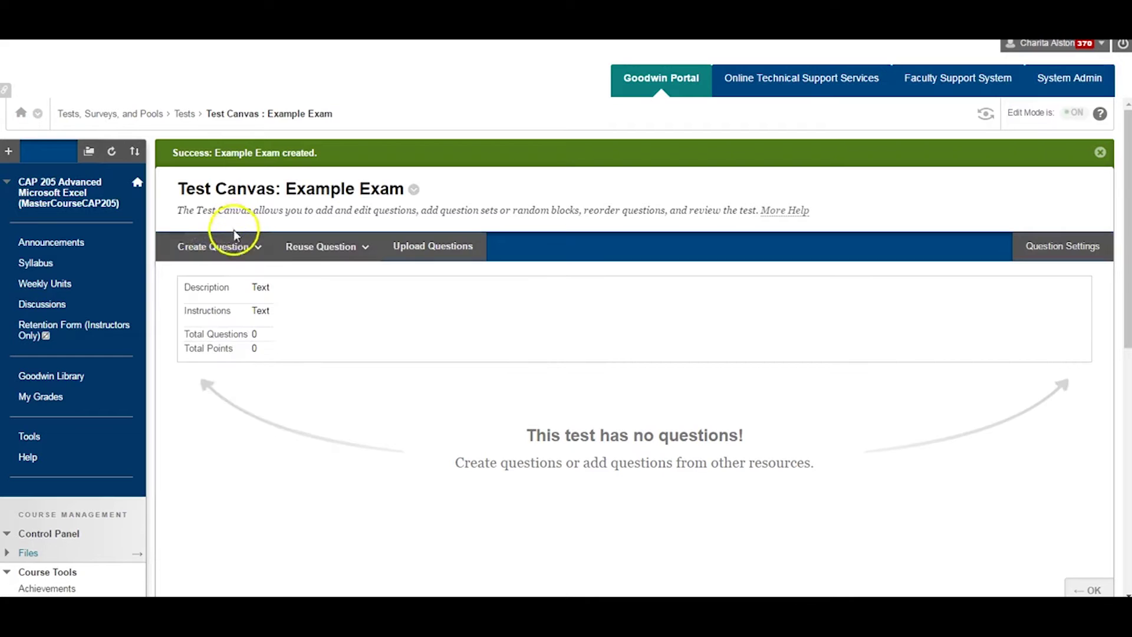
click(233, 244)
click(228, 228)
click(225, 242)
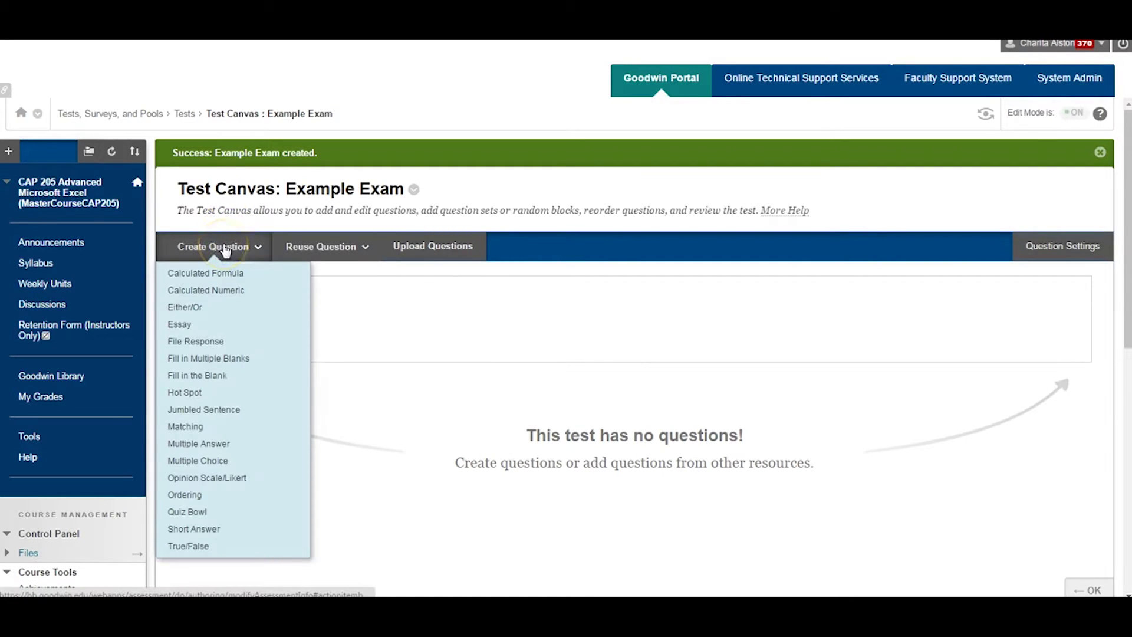
click(217, 316)
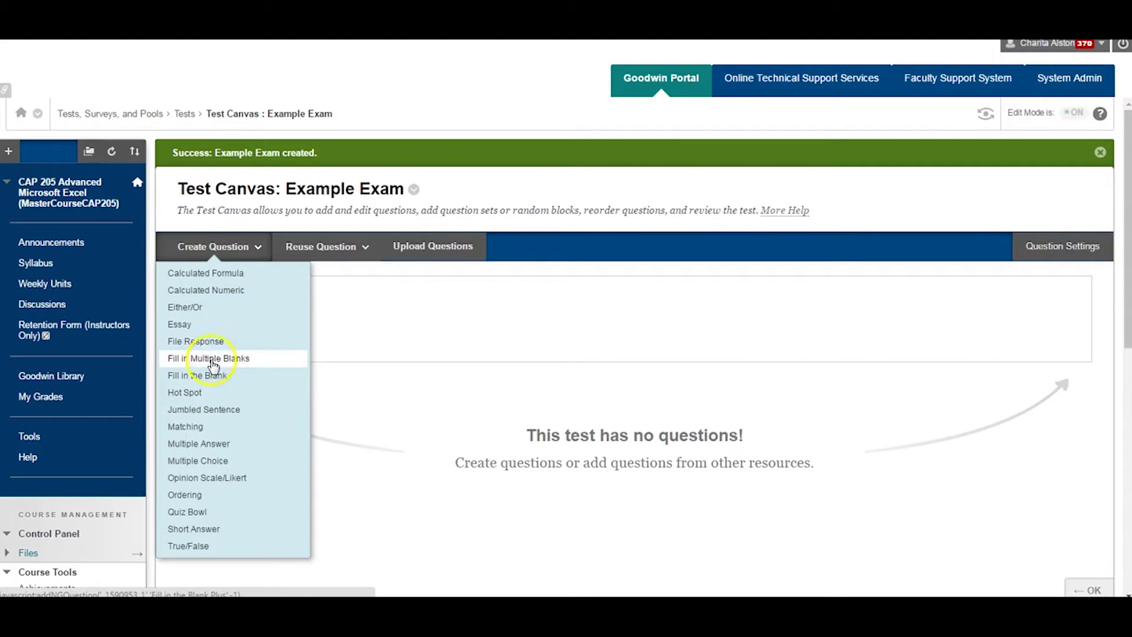
click(211, 462)
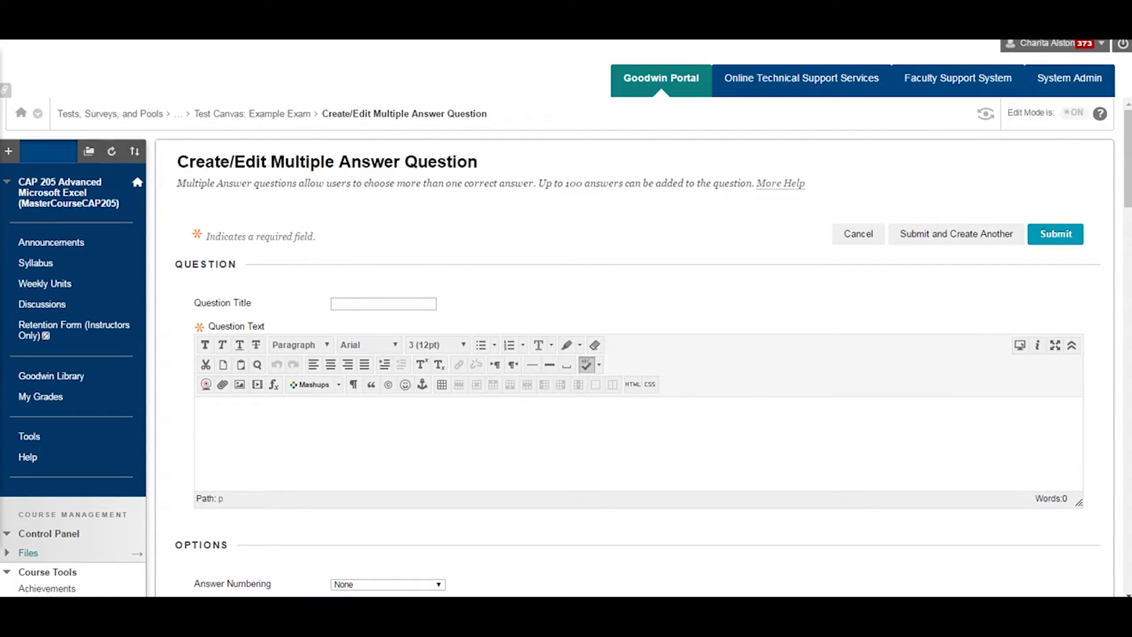
Step: Enter 'What are the four seasons?' as the question text
click(222, 422)
text(What)
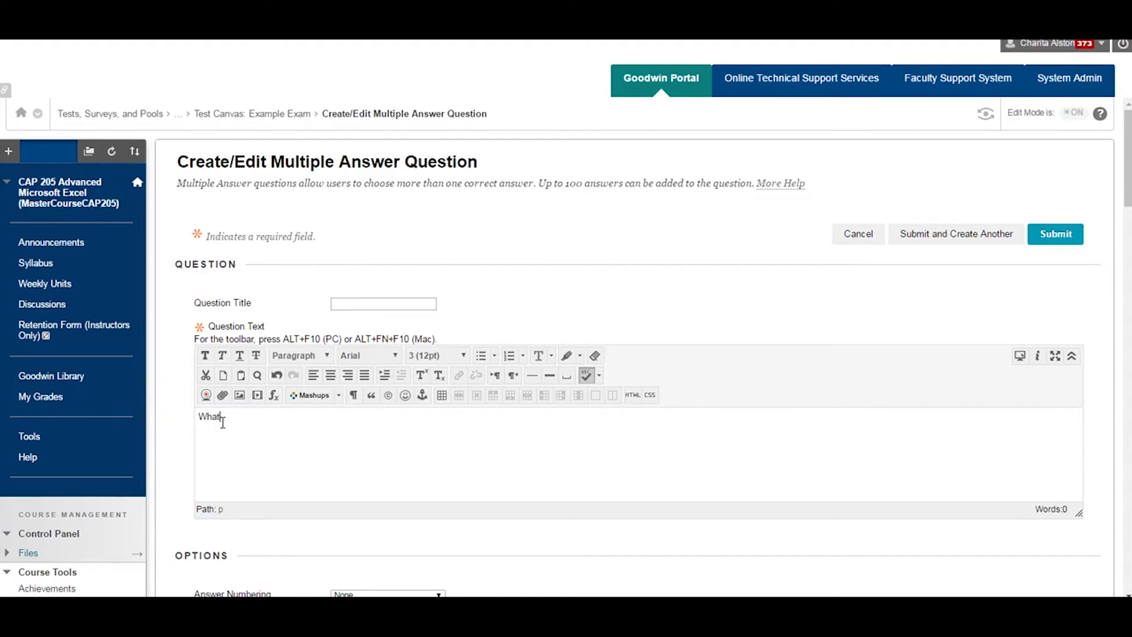
text( are the four seasons?)
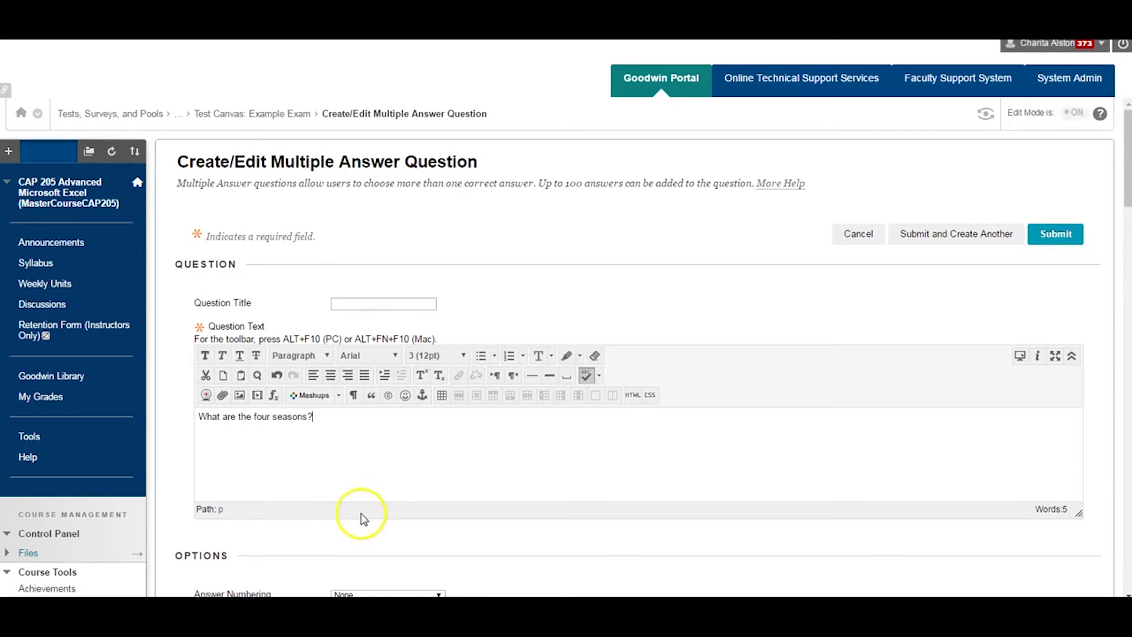
scroll(367, 517, down, 2)
Step: Number the answers with uppercase letters
scroll(372, 519, down, 4)
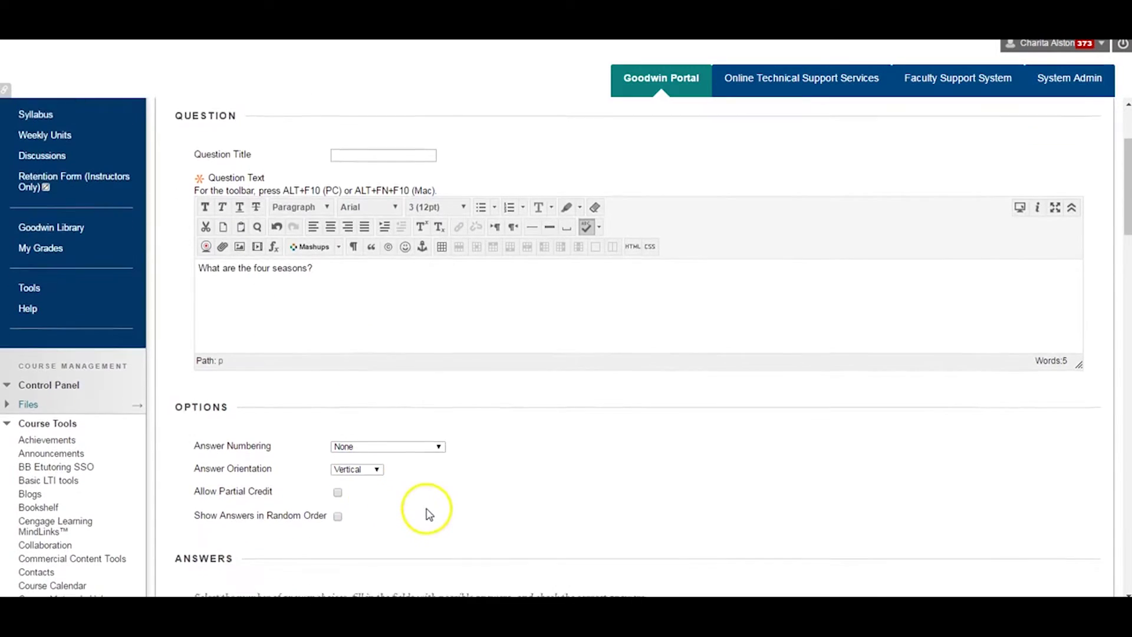
scroll(471, 502, down, 2)
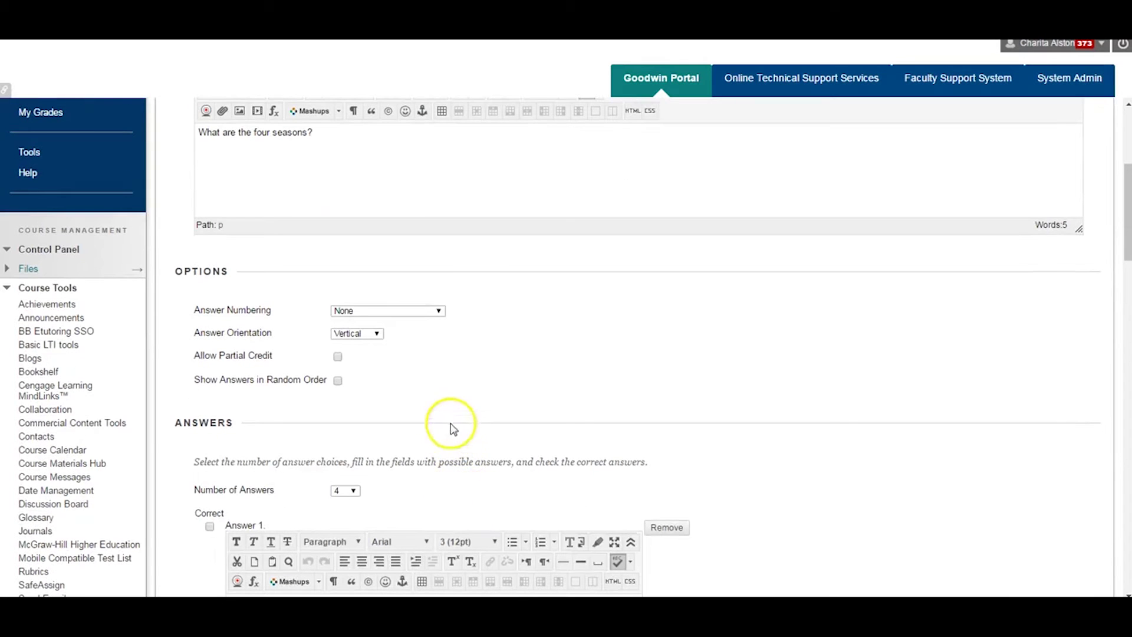
click(439, 313)
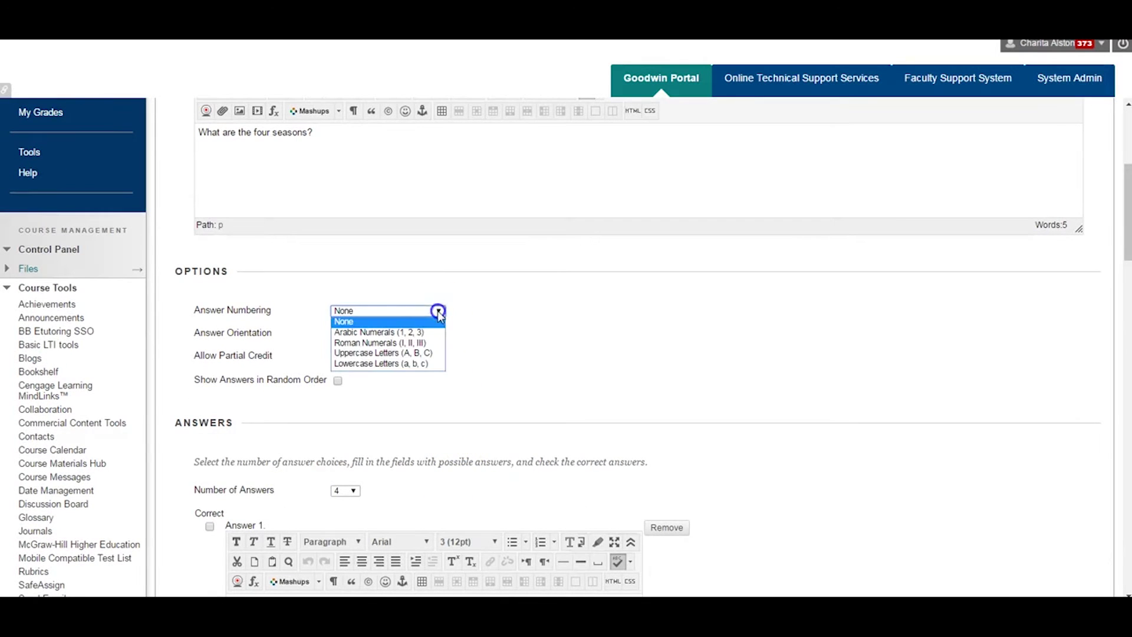
click(433, 354)
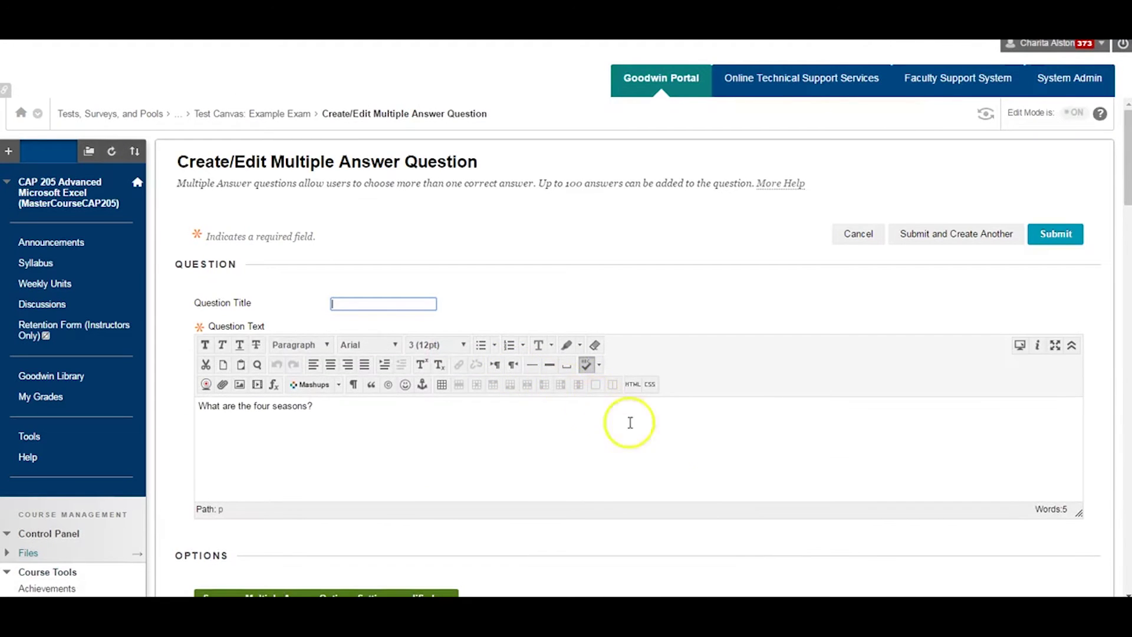
Step: Leave partial credit and random answer order turned off
scroll(710, 479, down, 4)
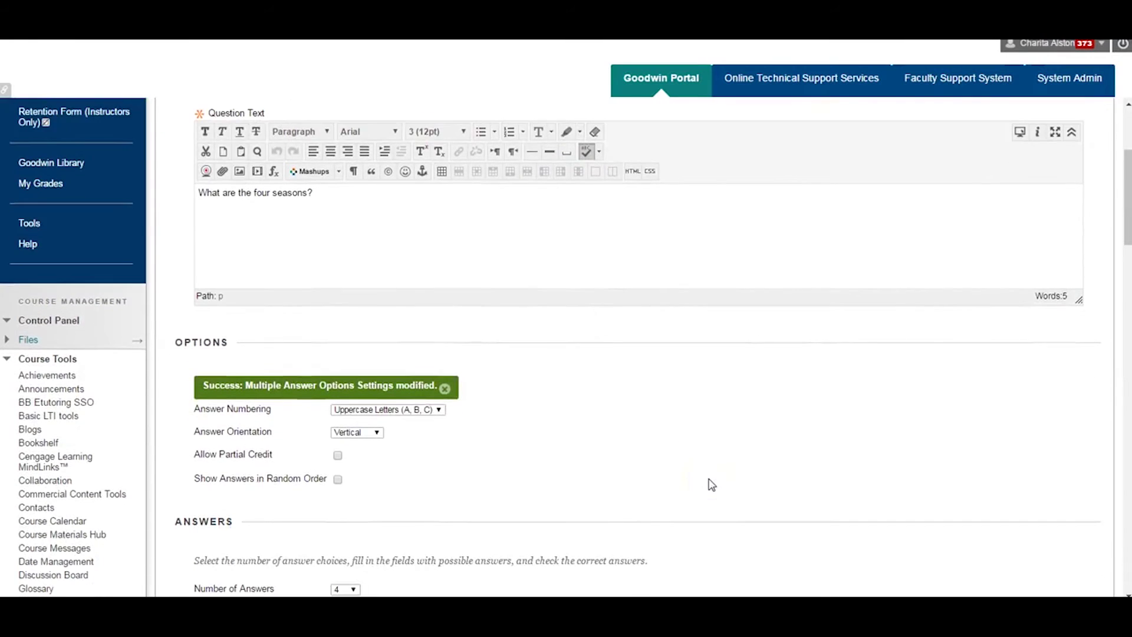
scroll(711, 485, down, 1)
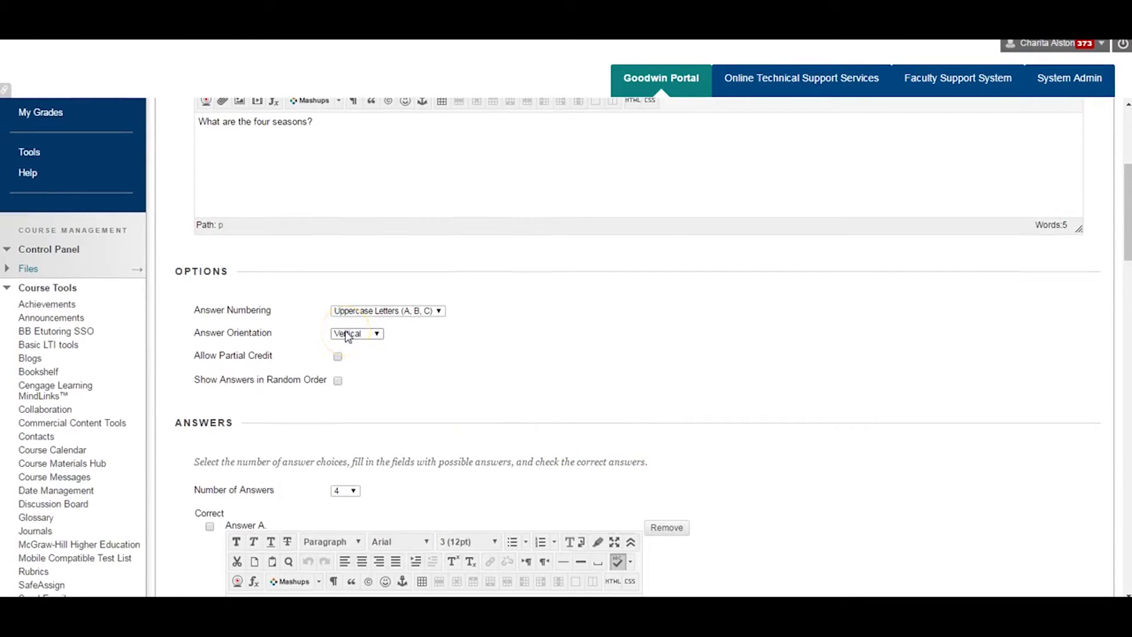
click(338, 357)
click(338, 358)
click(337, 381)
click(338, 380)
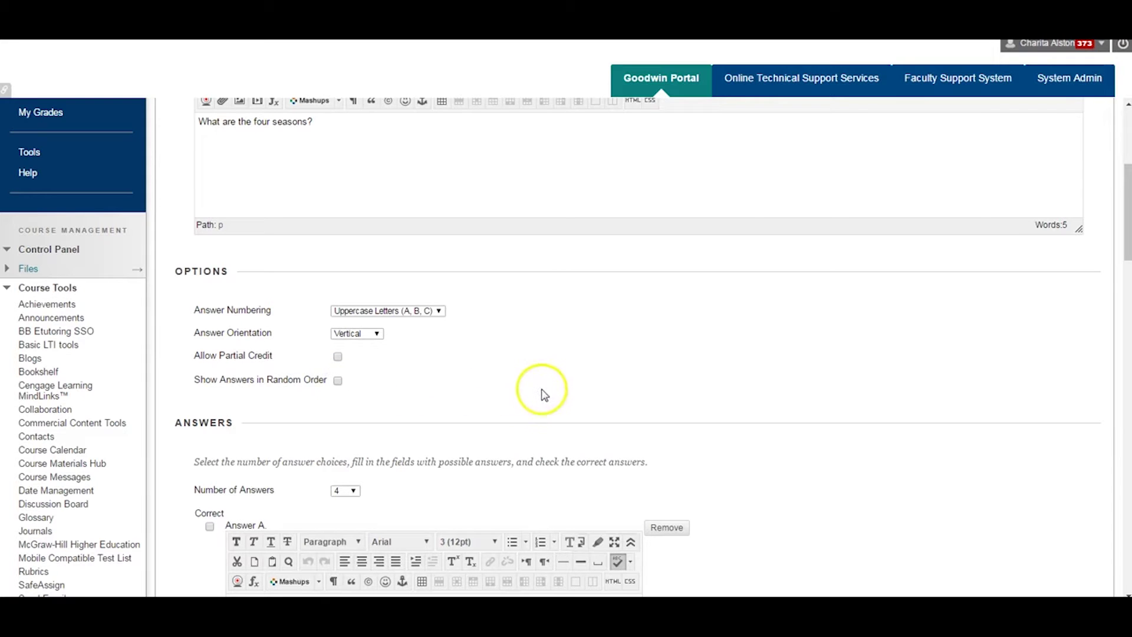
scroll(631, 386, down, 2)
scroll(633, 388, down, 4)
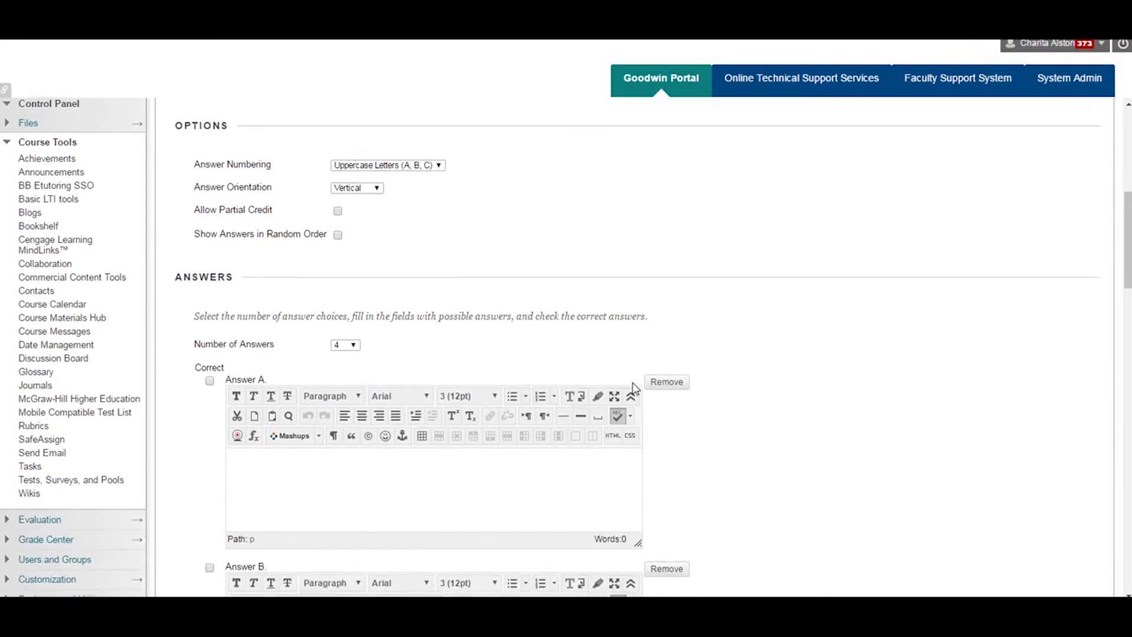
scroll(679, 394, down, 1)
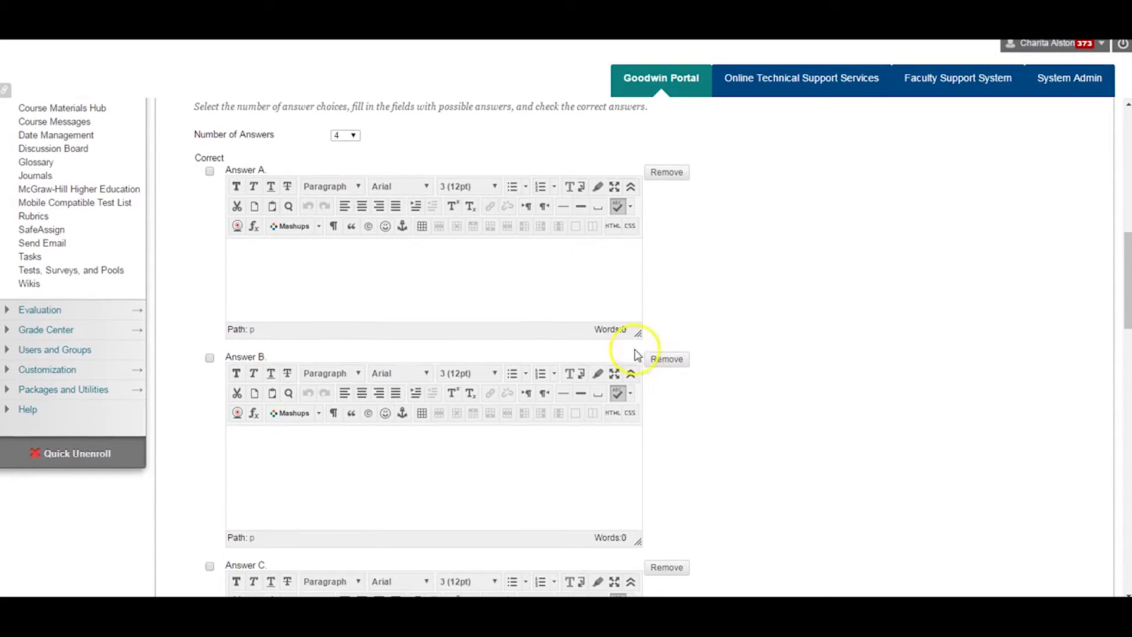
Step: Keep four answer choices and enter 'incorrect' as answer A
click(354, 137)
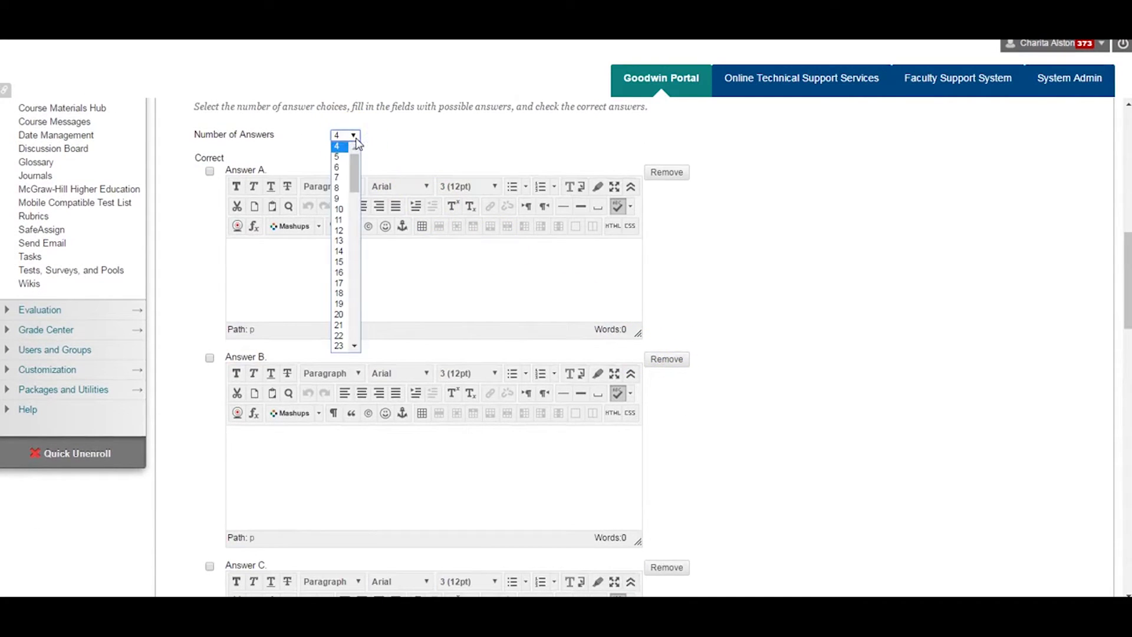
click(353, 140)
click(350, 271)
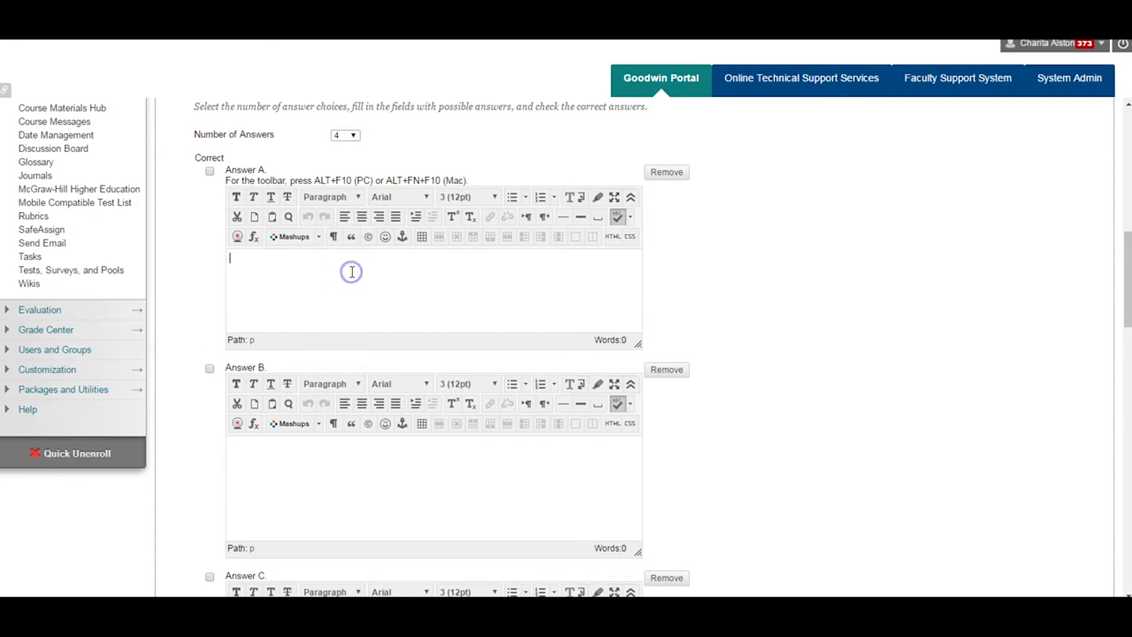
text(incorrect)
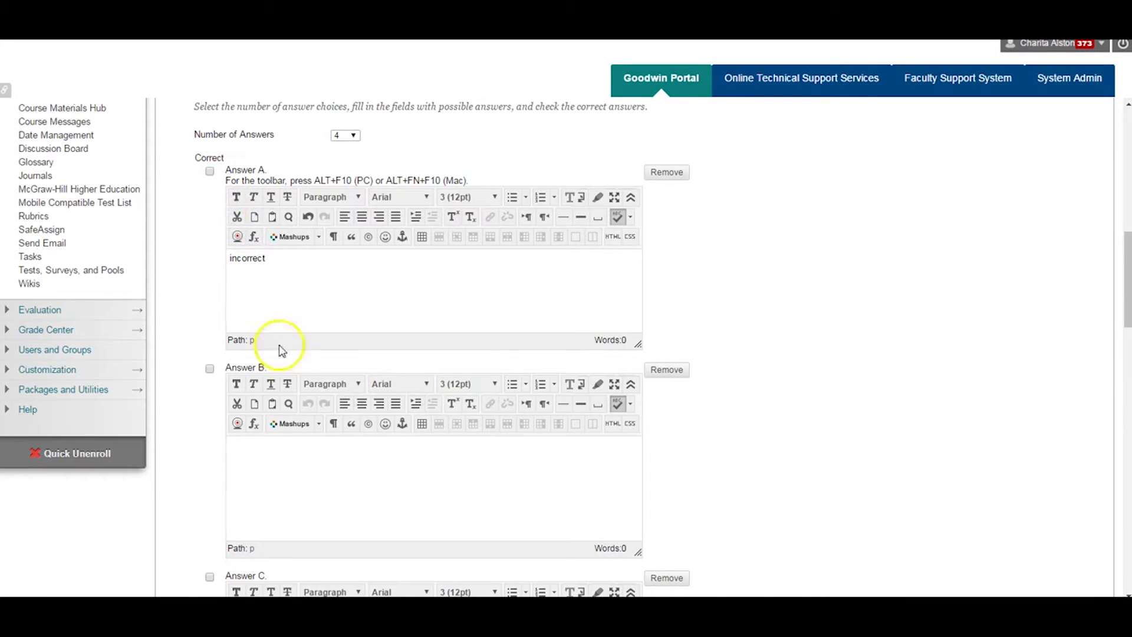
Step: Paste 'Spring, Summer, Fall, Winter' into answer B
click(299, 468)
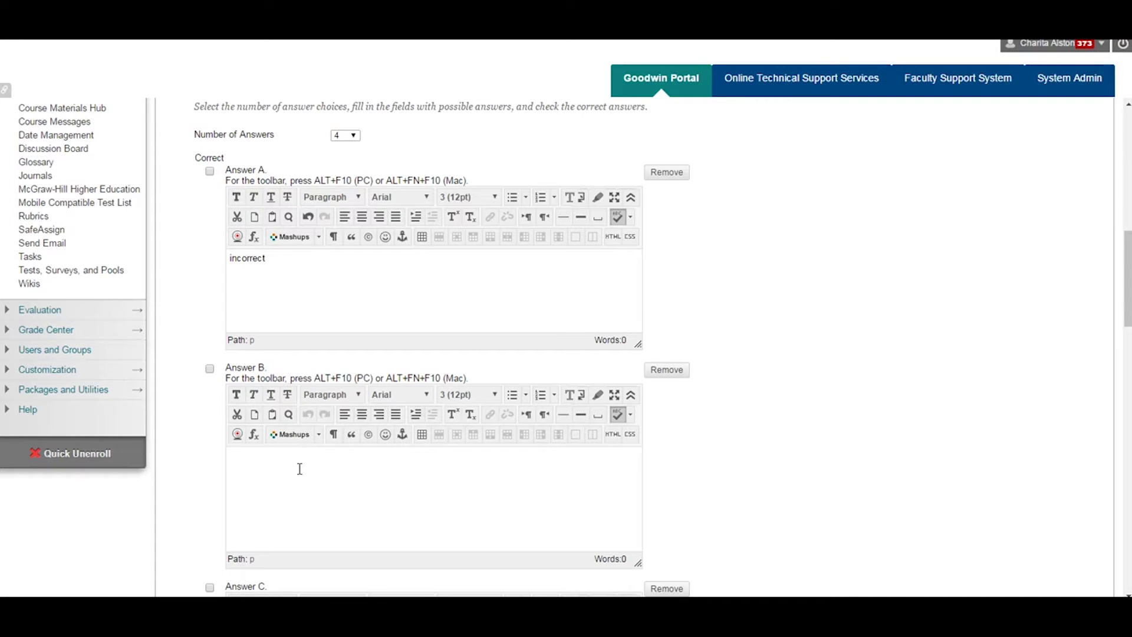
click(300, 468)
text(Spring, Summer, Fall, Winter)
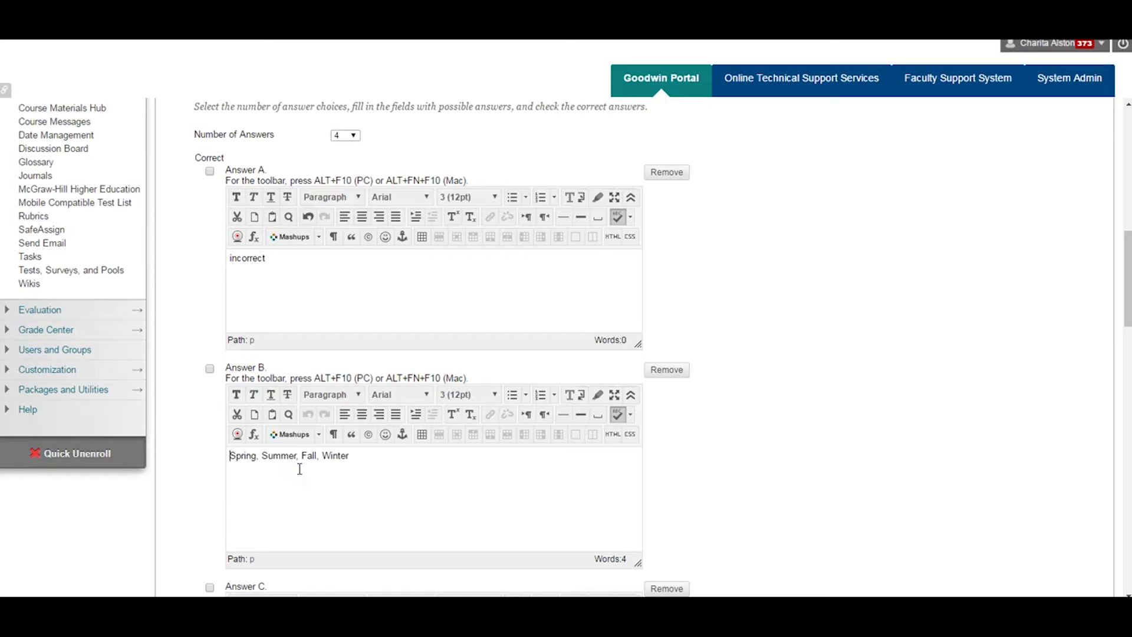
scroll(300, 469, down, 4)
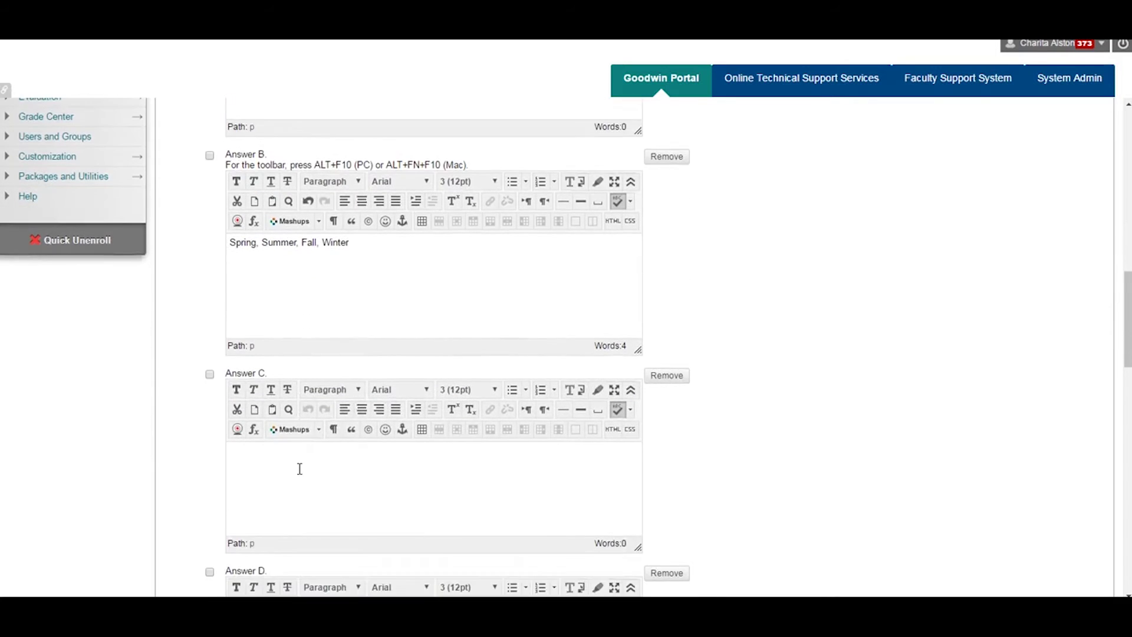
Step: Enter 'incorrect' as answers C and D
click(298, 469)
text(incorrect)
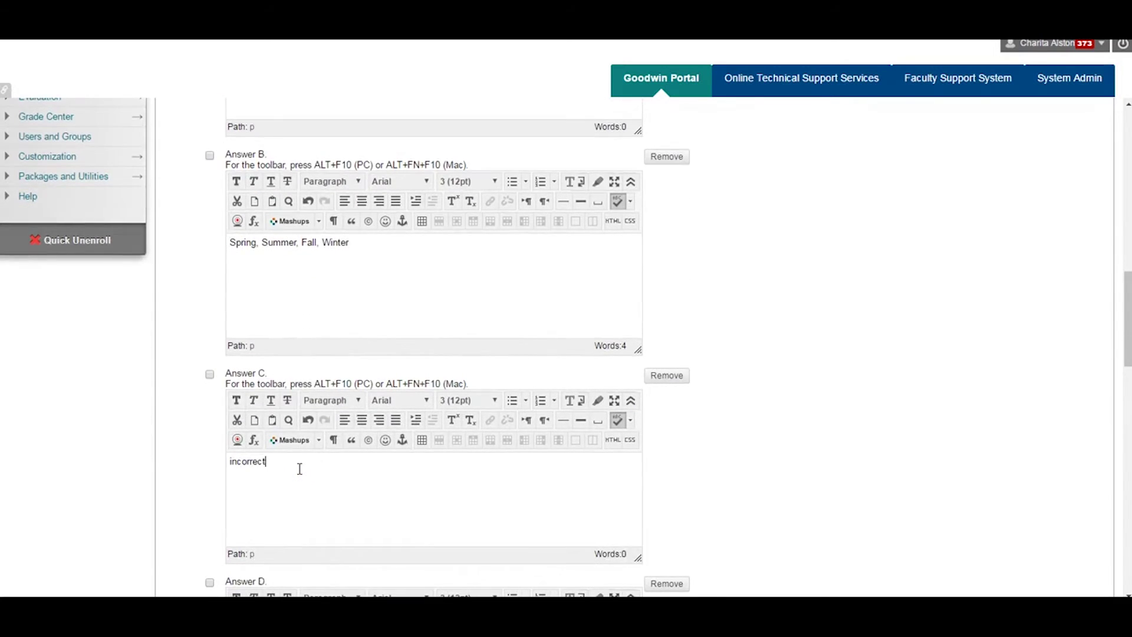
scroll(300, 468, down, 4)
click(299, 476)
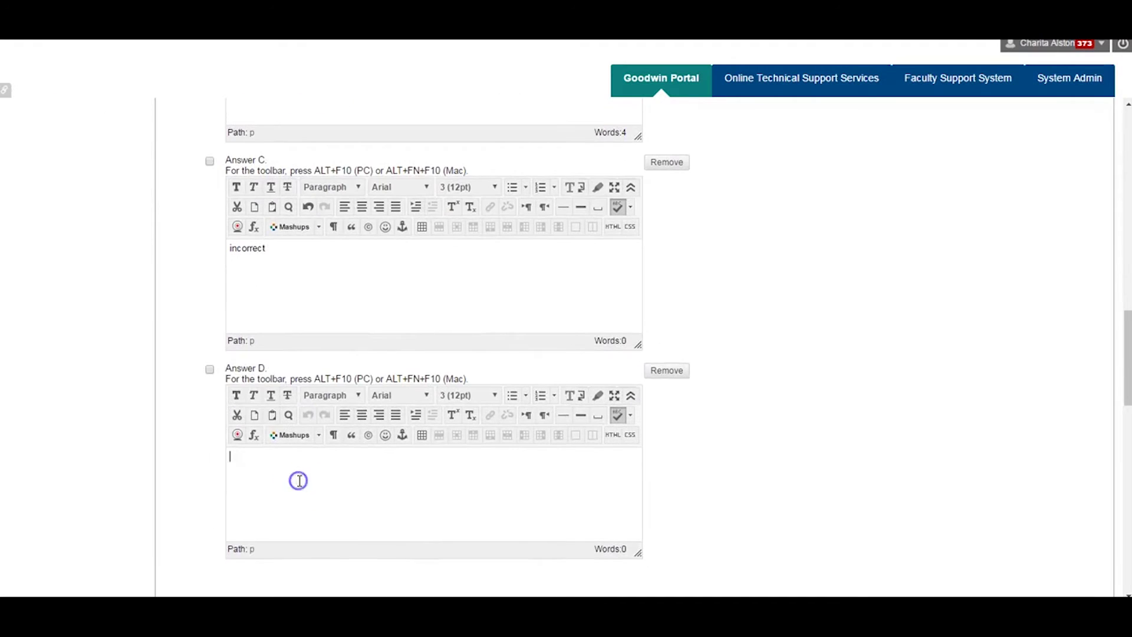
text(incorrect)
click(313, 459)
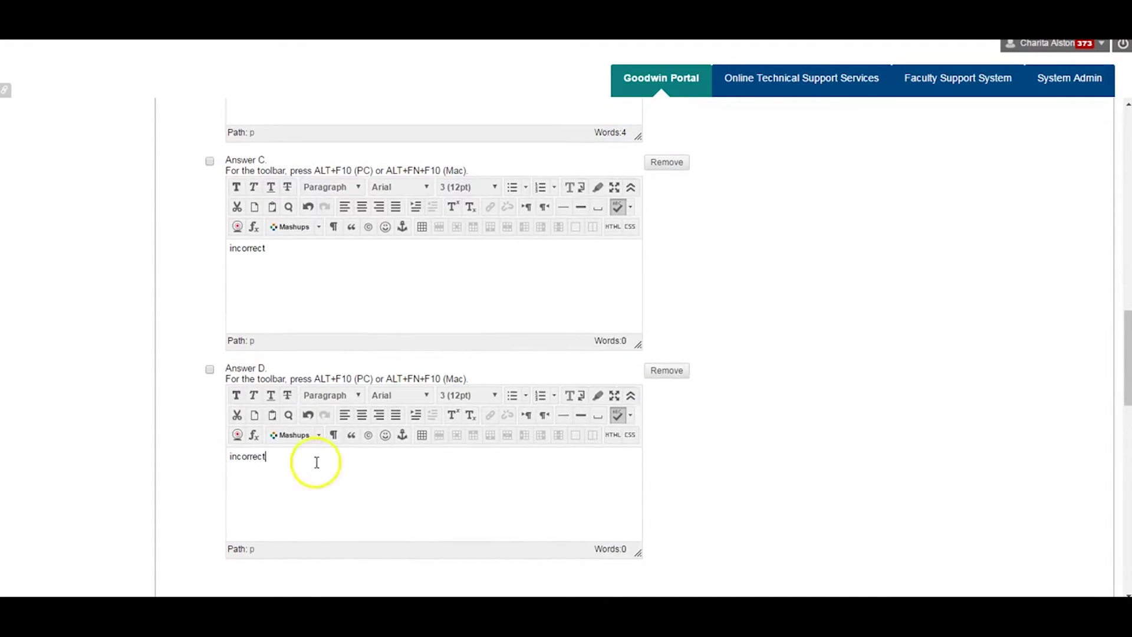
Step: Mark answer B as the correct answer
scroll(315, 462, up, 7)
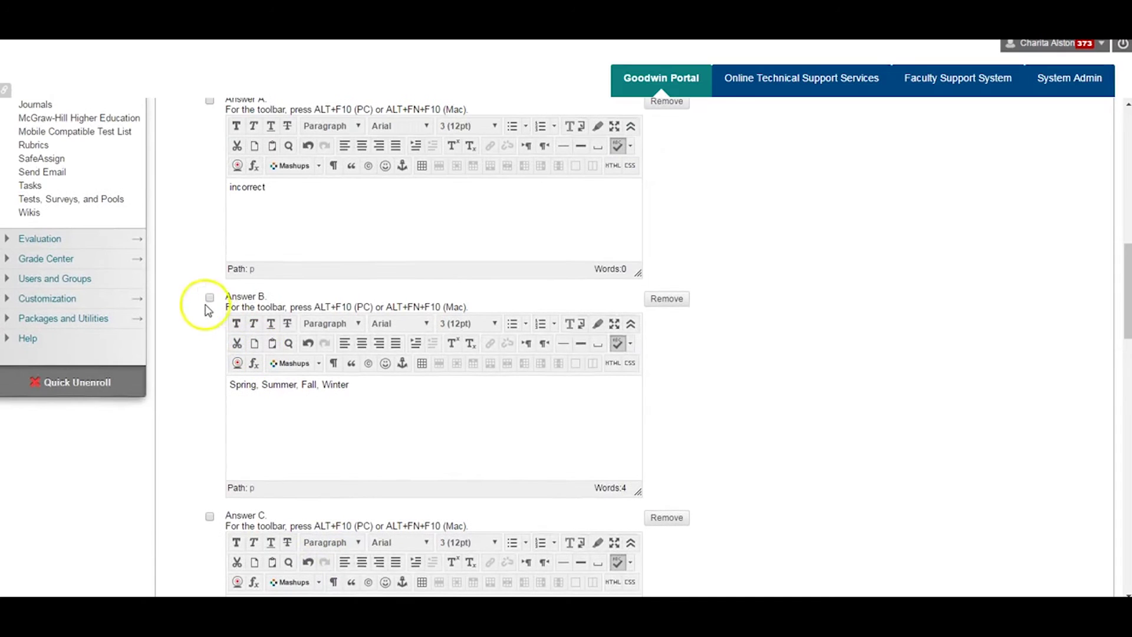
click(210, 297)
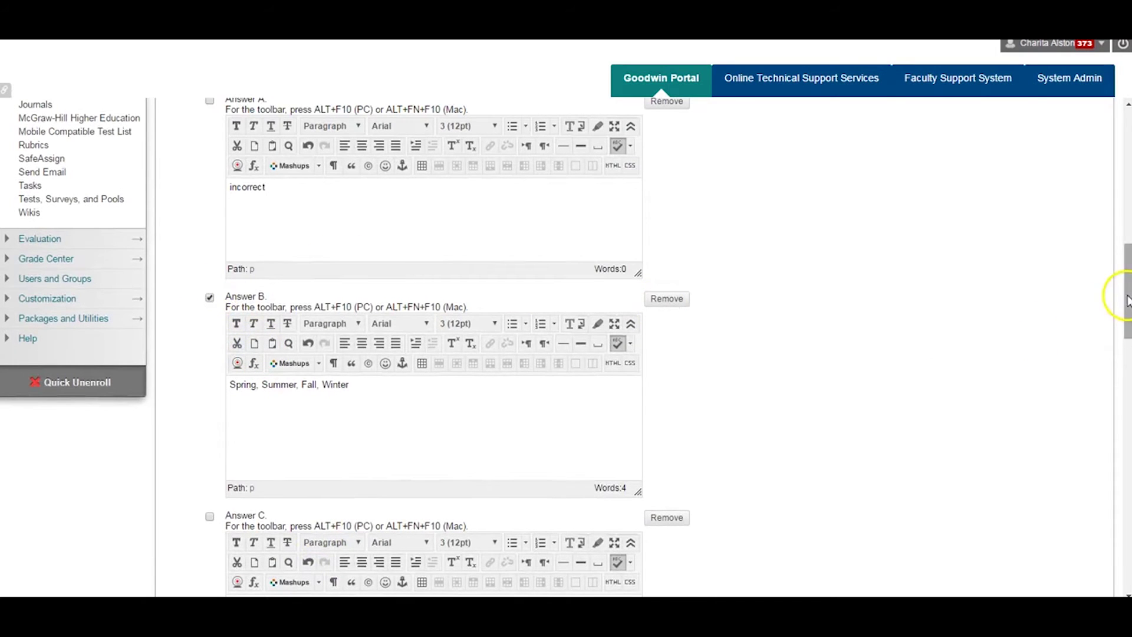
drag(1124, 296, 1124, 547)
Step: Submit the four-seasons question to the Example Exam test canvas
click(1061, 570)
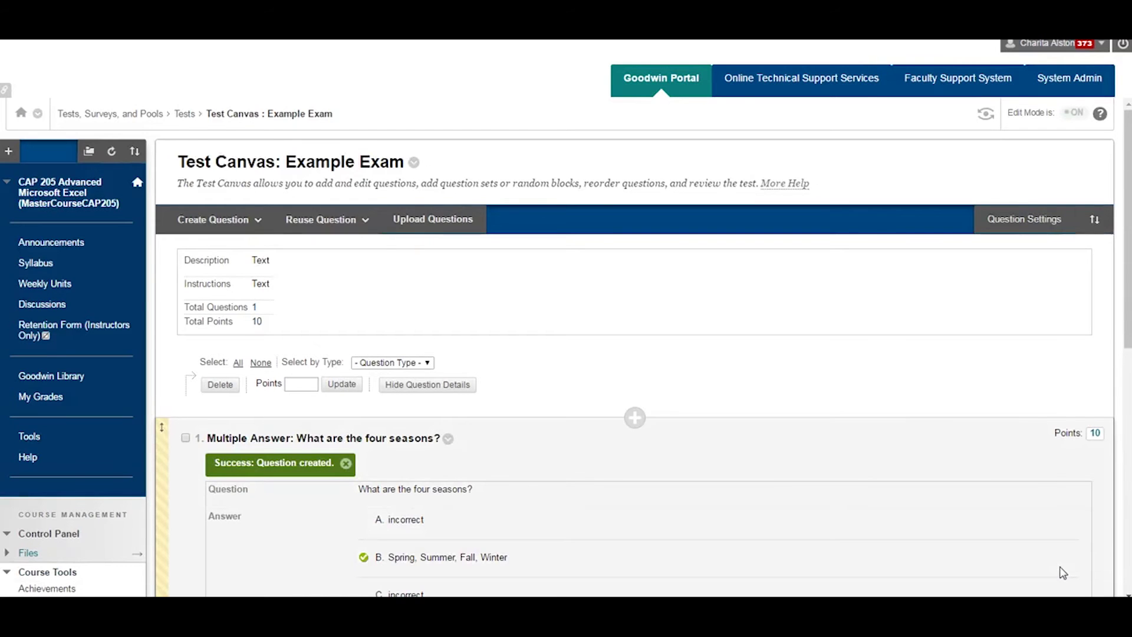
scroll(1063, 573, down, 3)
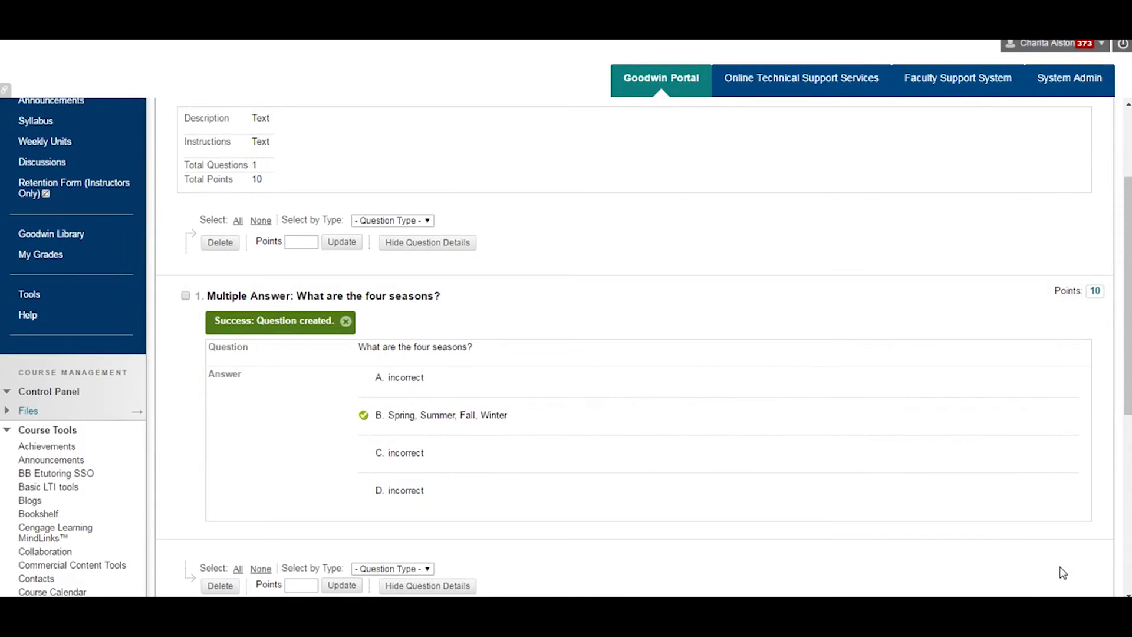
scroll(1036, 551, up, 2)
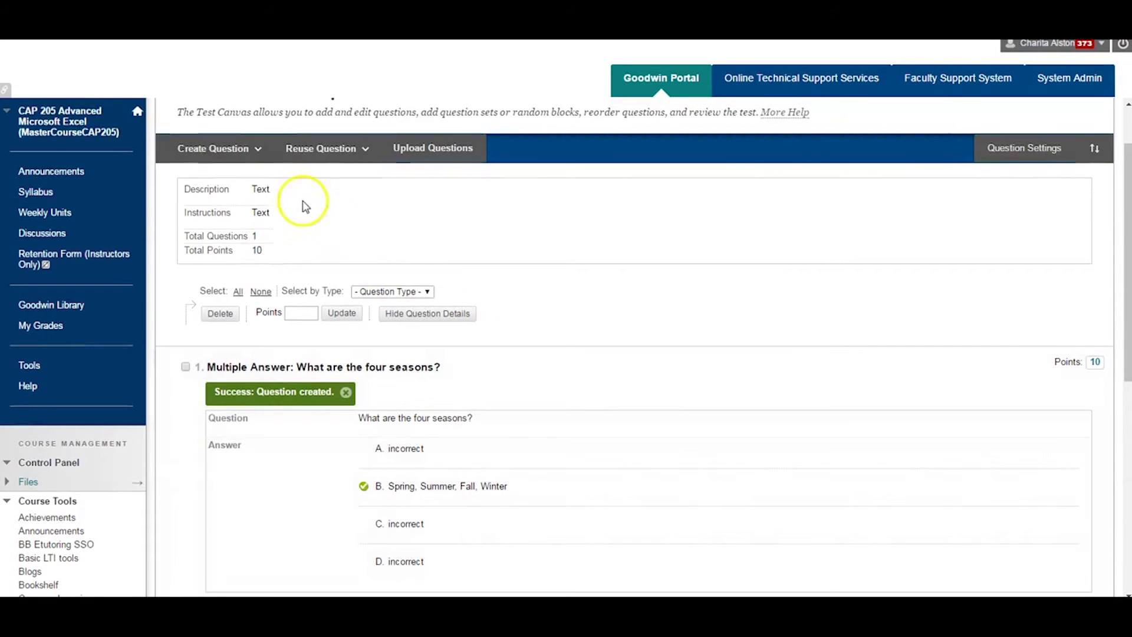
Step: Review the question menus and the totals: 1 question, 10 points
click(203, 147)
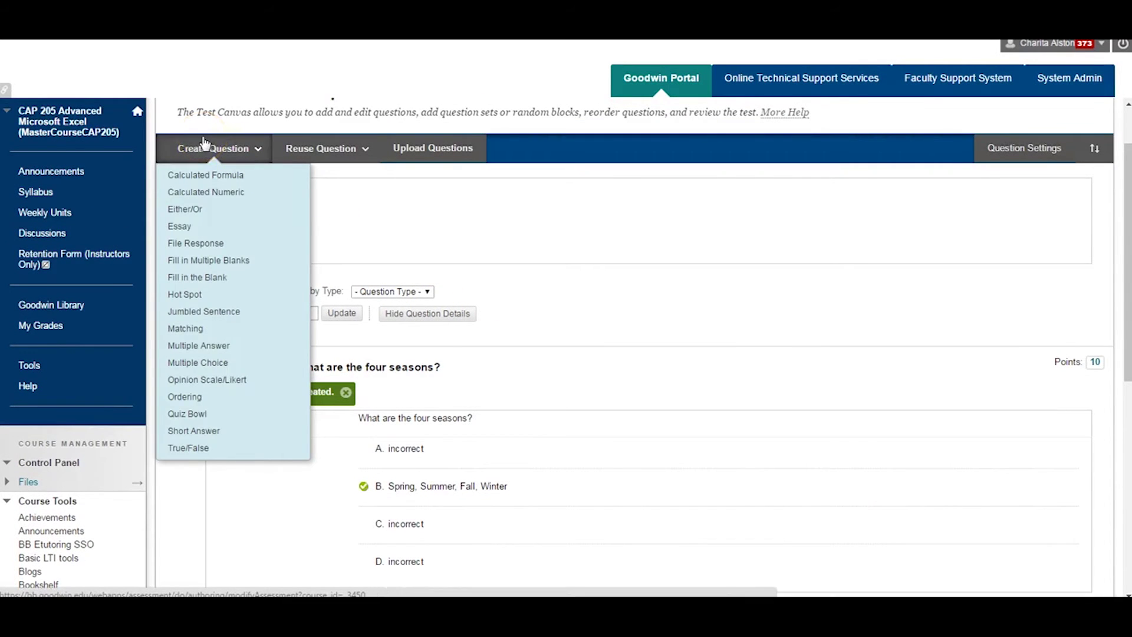
click(321, 148)
click(474, 257)
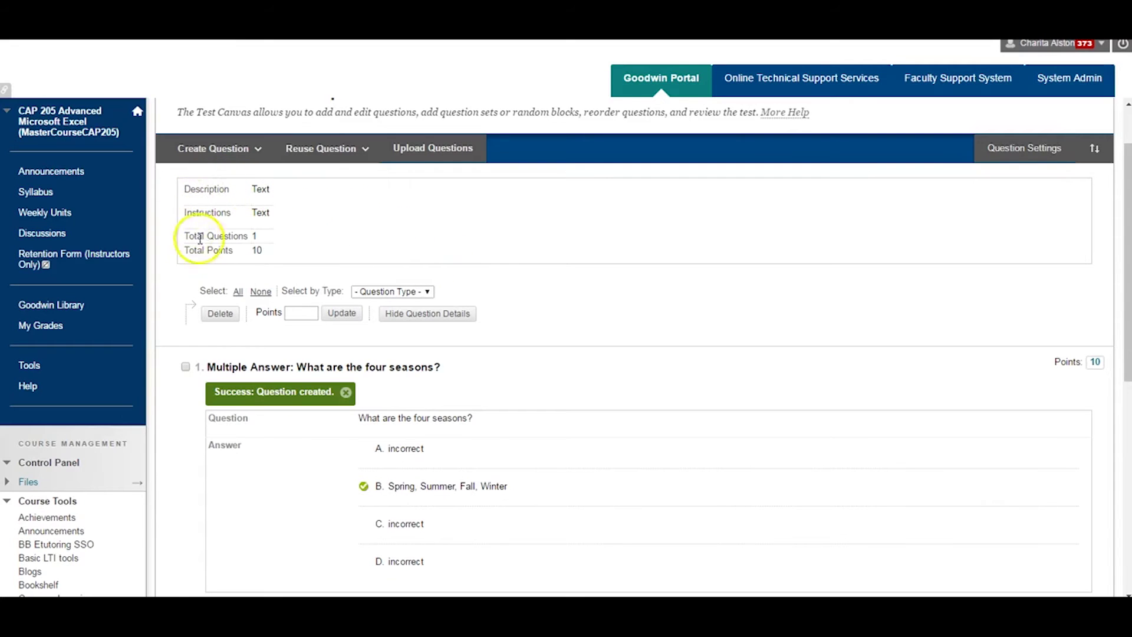
click(208, 156)
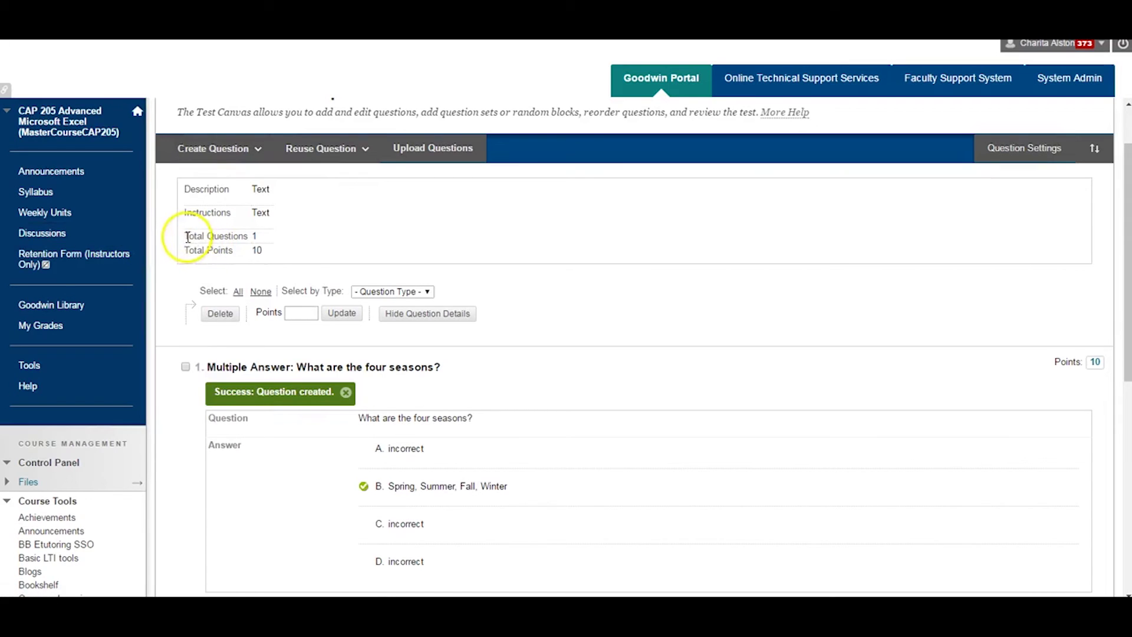
drag(265, 237, 266, 247)
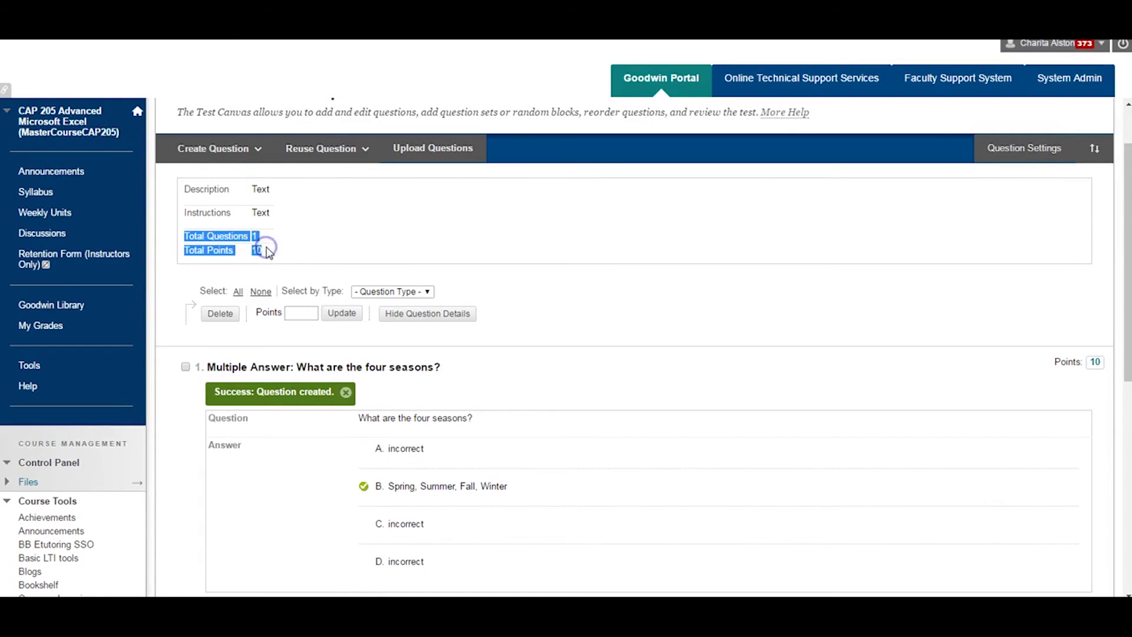
click(270, 250)
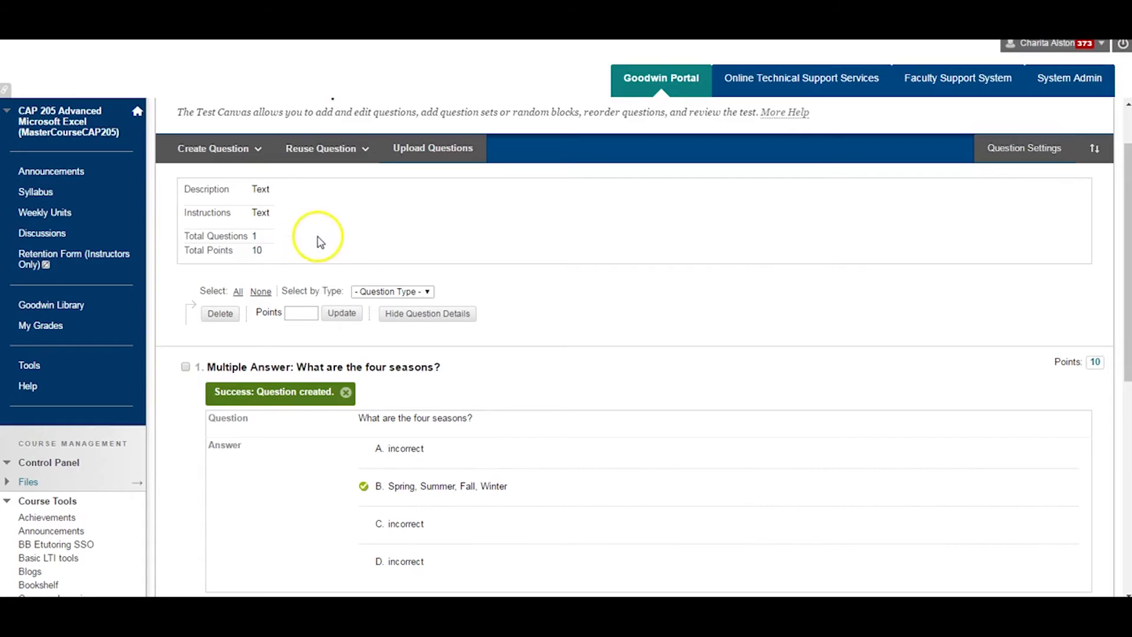
Step: Try setting the question to 50 points; the exam total stays at 10
scroll(460, 259, down, 1)
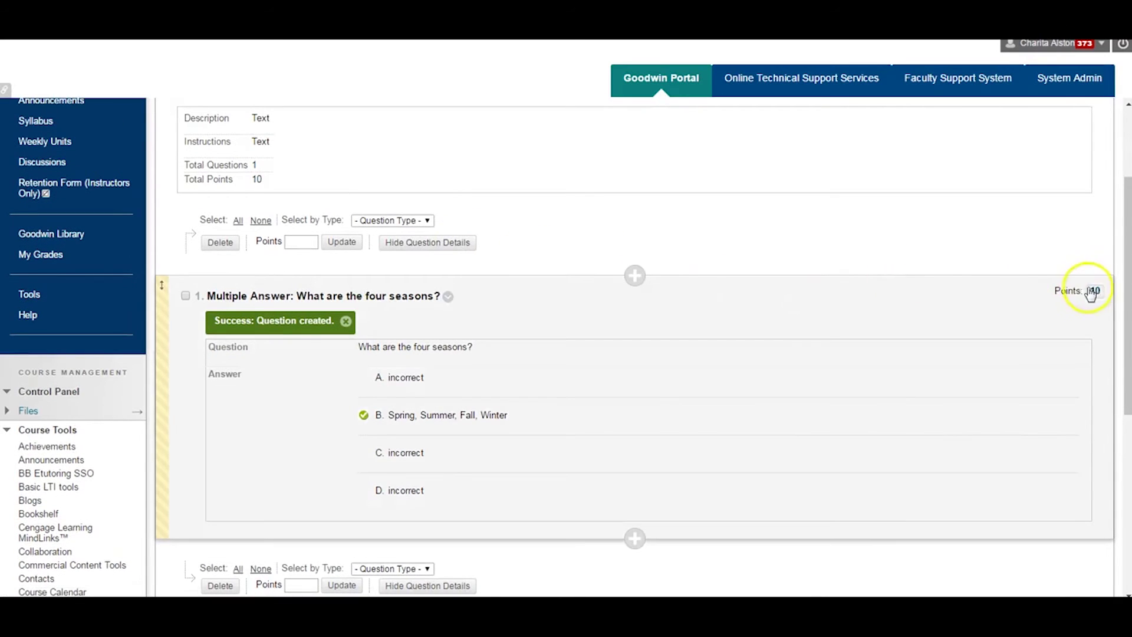
click(1093, 291)
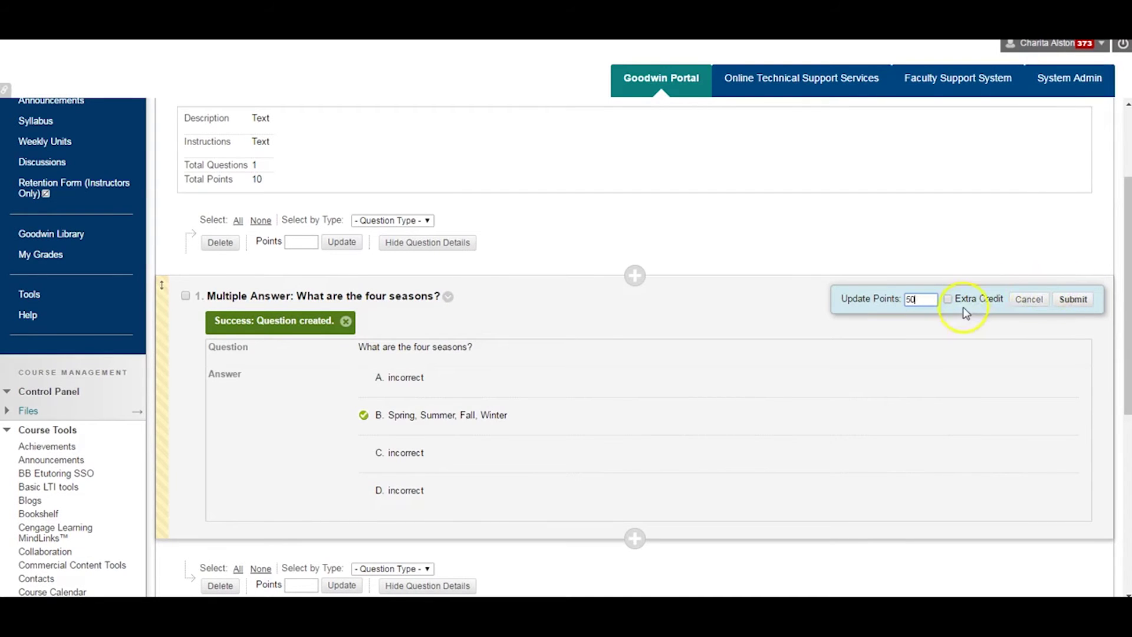
click(1072, 299)
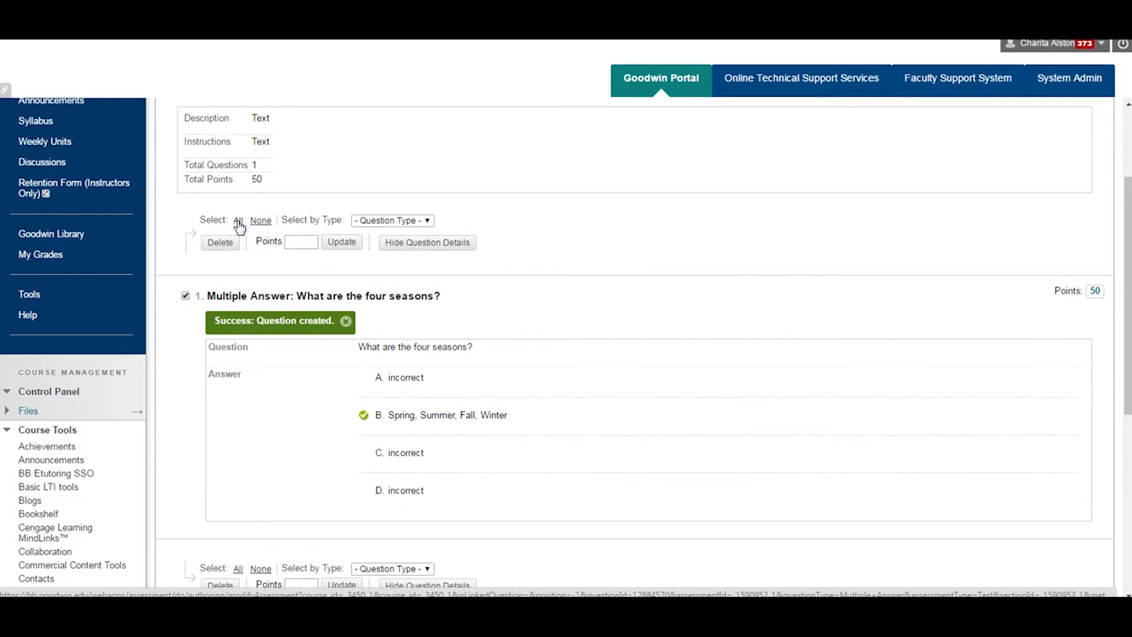
click(293, 240)
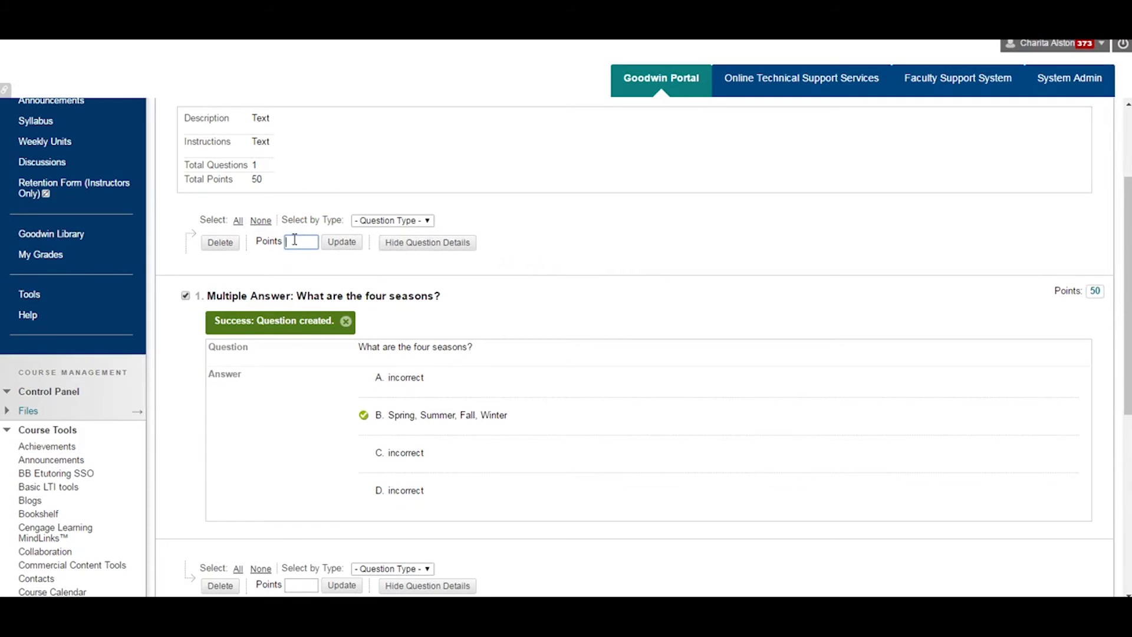
click(342, 242)
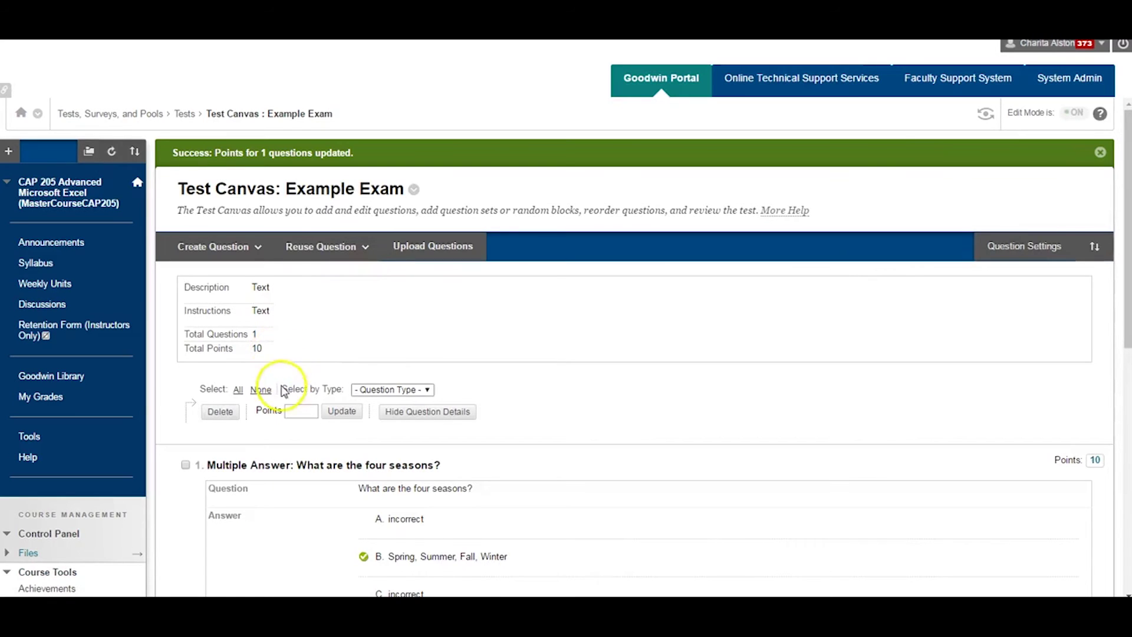
Step: Select question 1 and update its points to 100, making the exam total 100
click(293, 409)
text(100)
click(342, 411)
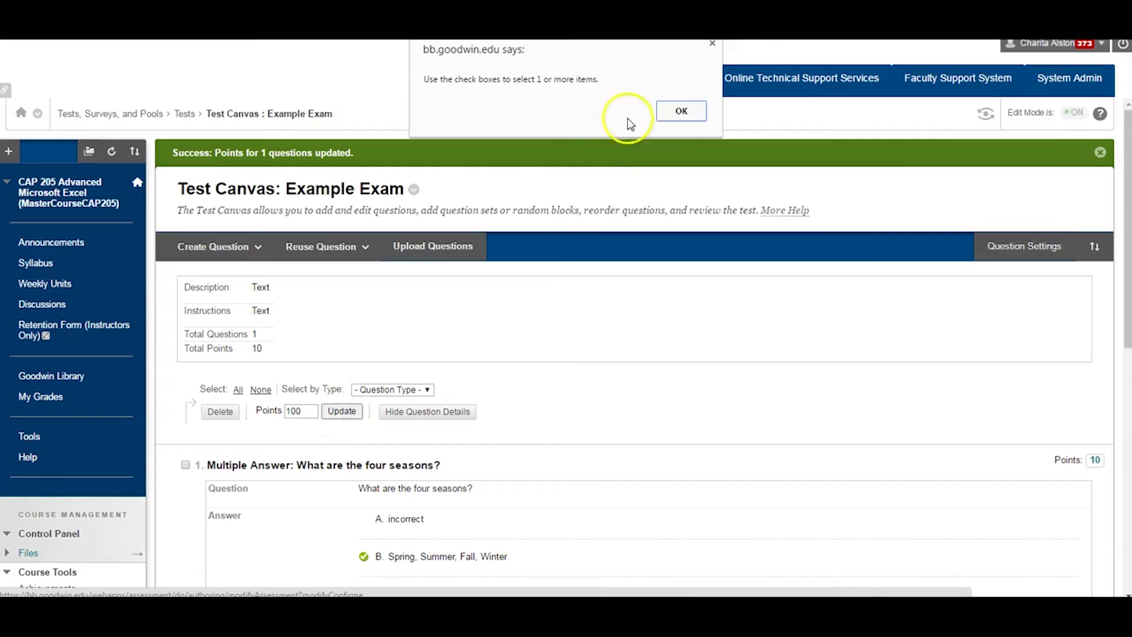
click(681, 111)
click(185, 465)
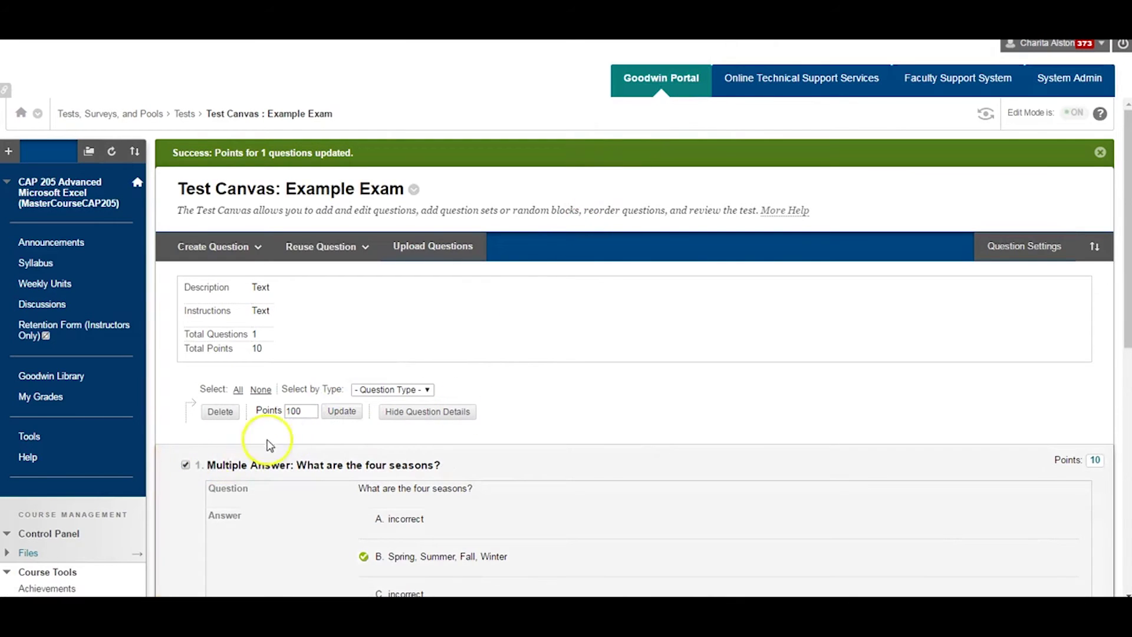
click(342, 411)
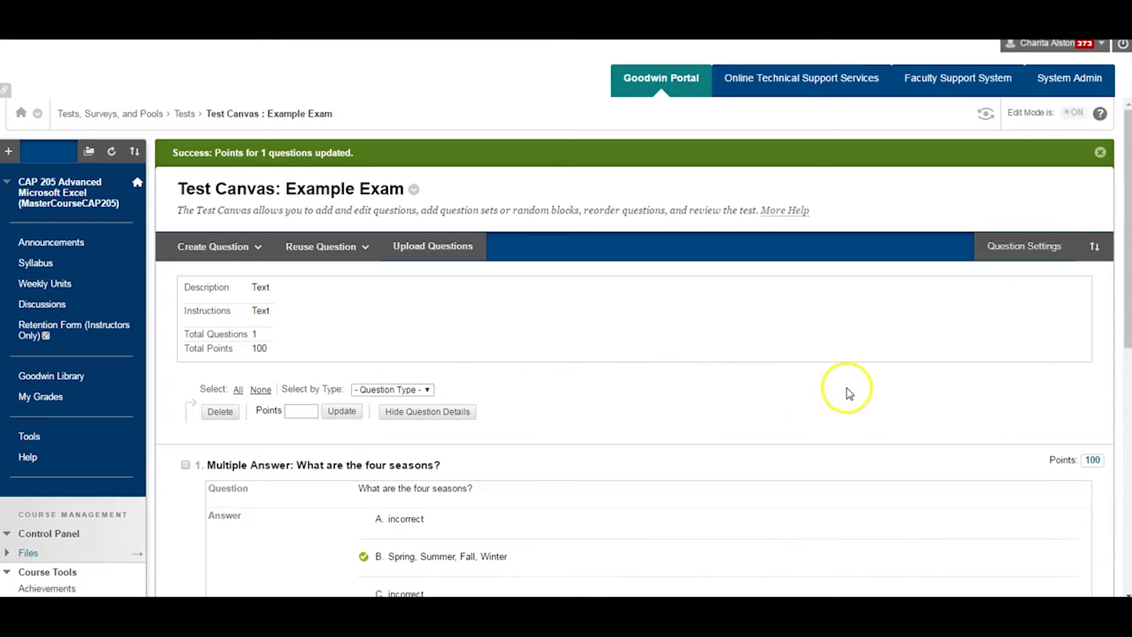
drag(1128, 324, 1127, 501)
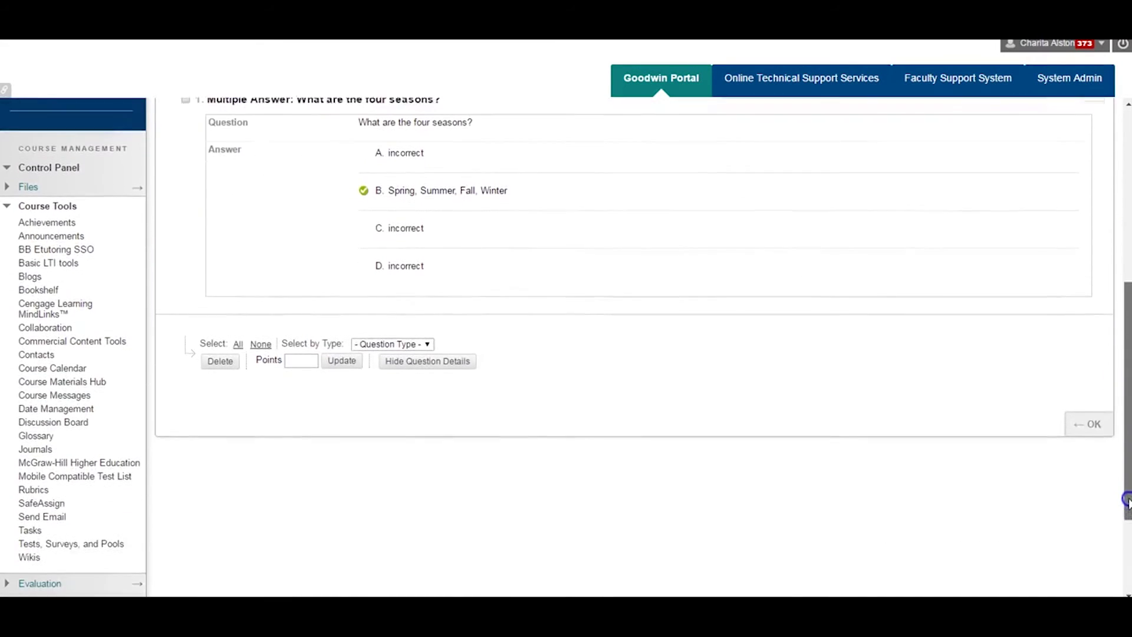
Step: Close the Example Exam test canvas and go to the Weekly Units page
click(1088, 420)
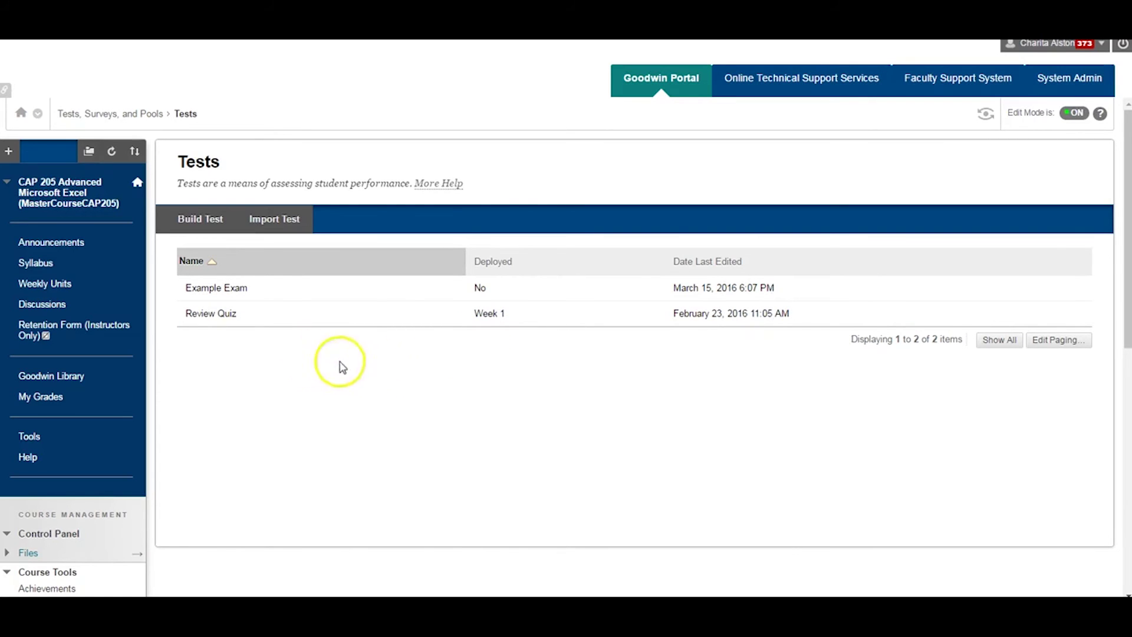
click(65, 287)
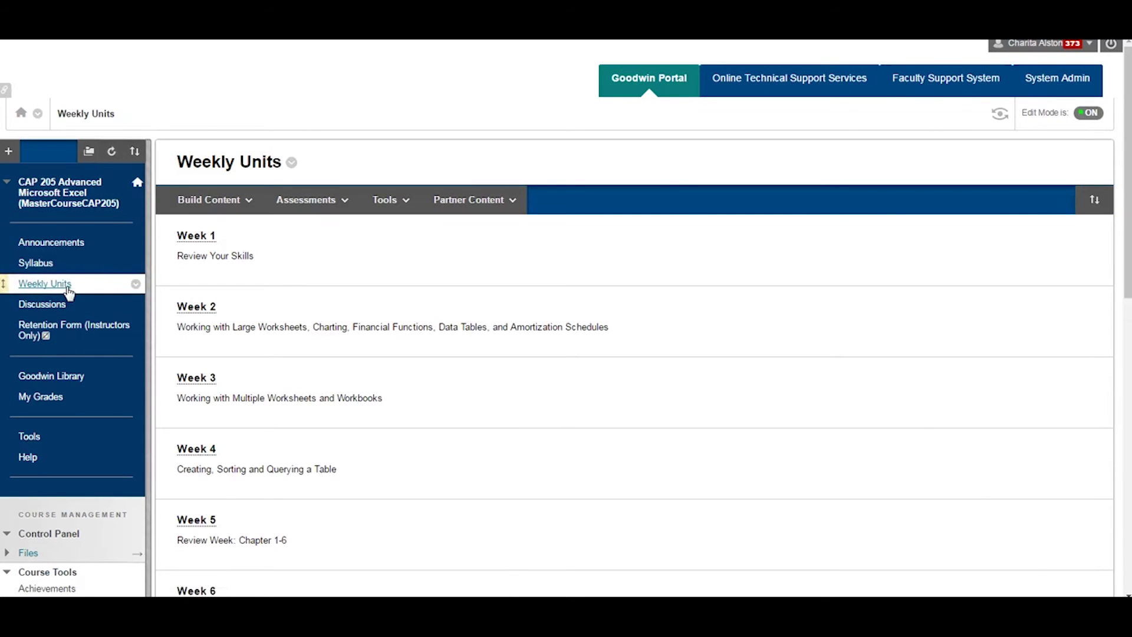
Step: Start adding a test from the Assessments menu in the Week 1 content area
click(196, 236)
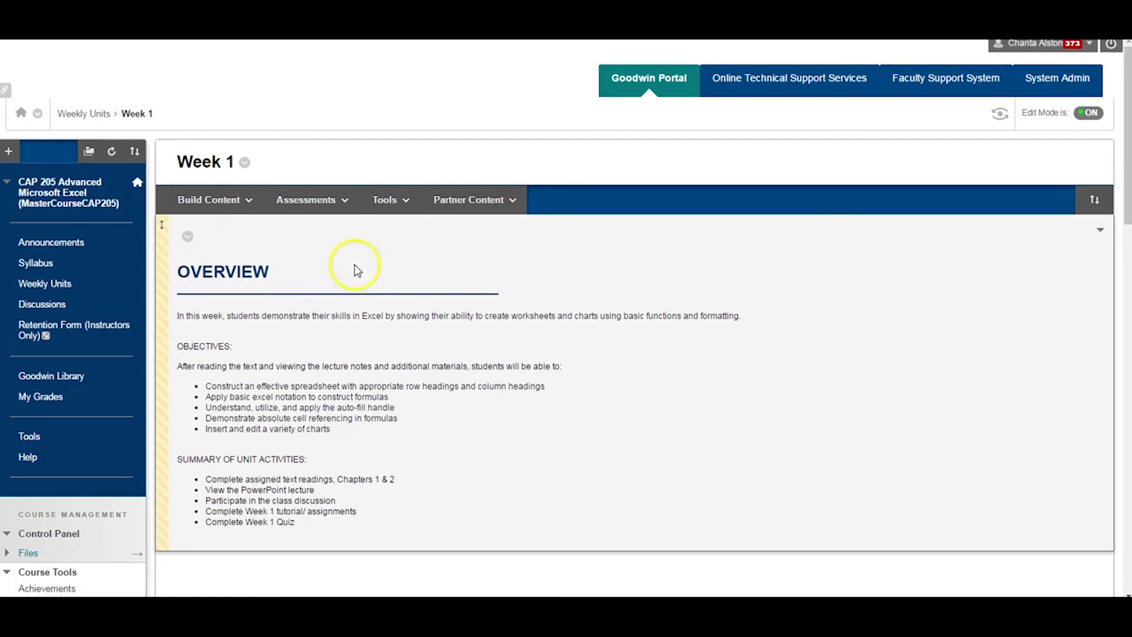
click(316, 199)
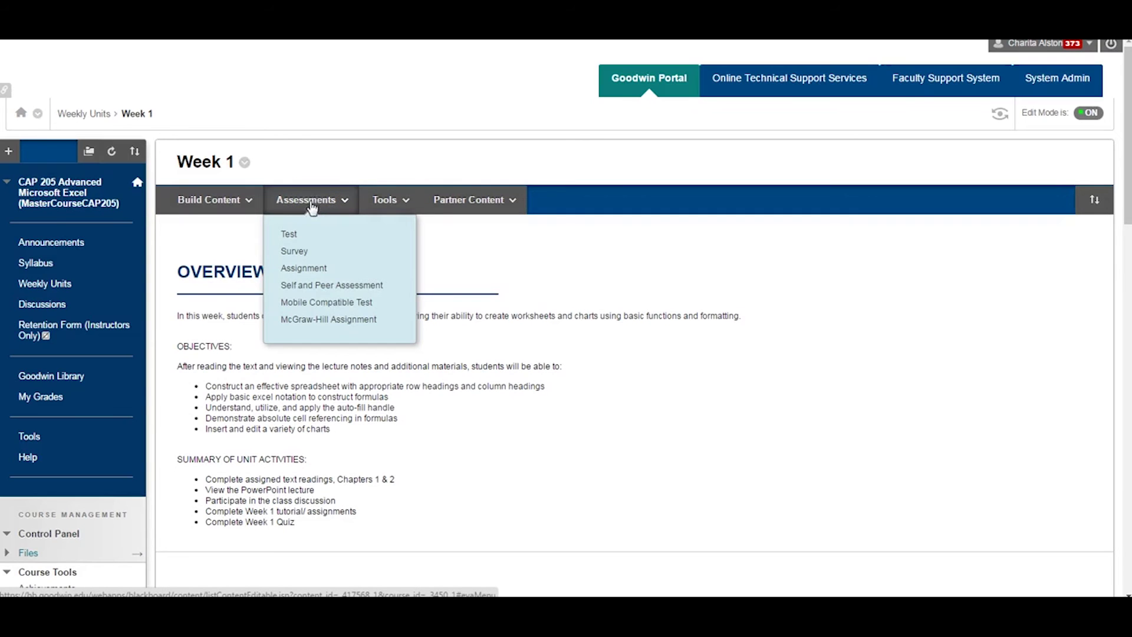
click(301, 234)
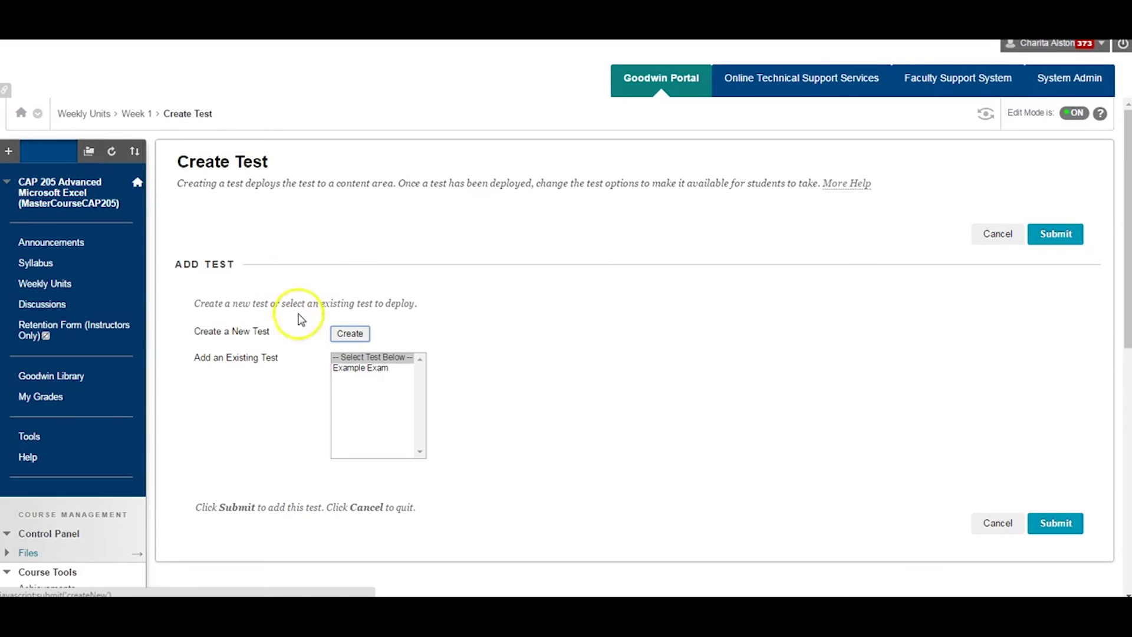
Step: Deploy the existing Example Exam test to Week 1
click(349, 368)
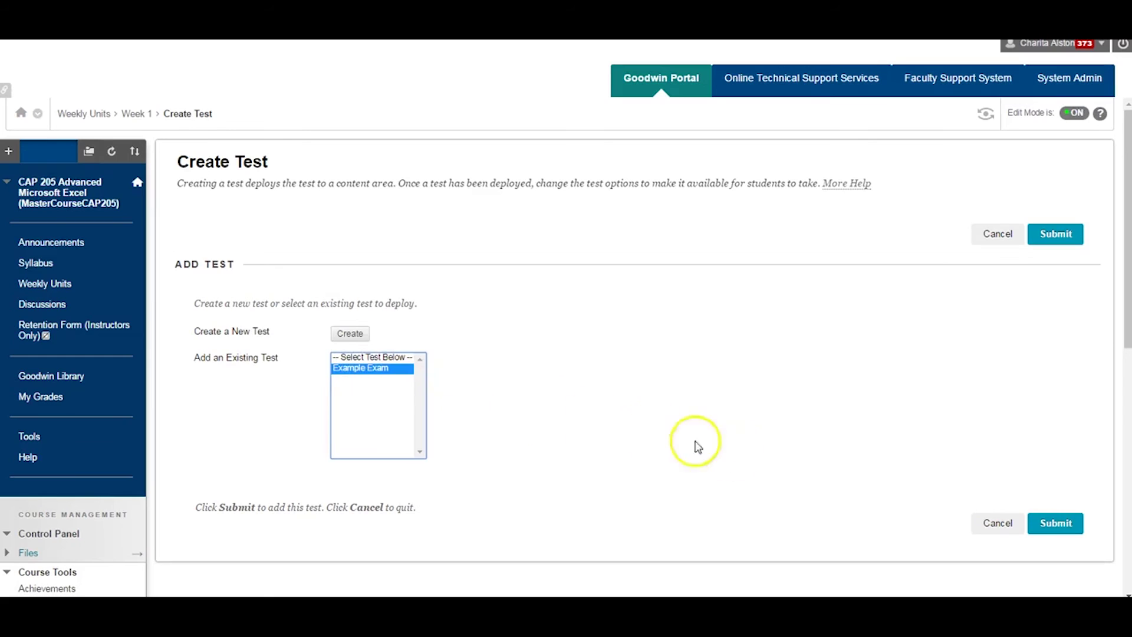
click(1065, 529)
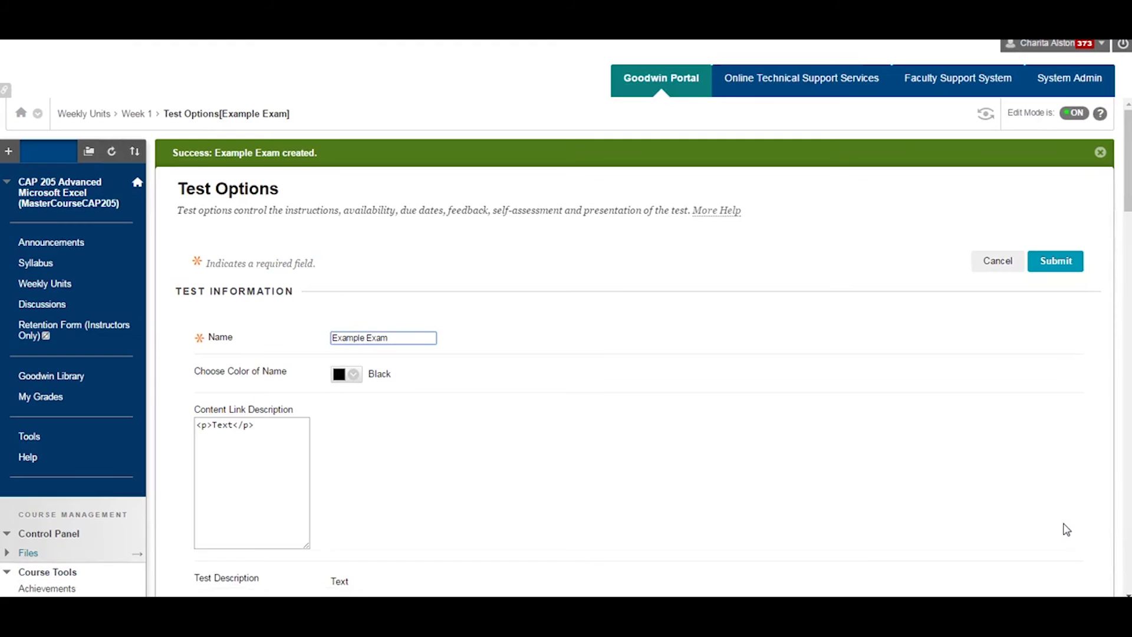
Step: Keep the Example Exam link unavailable, allow multiple attempts, and save the test options
click(1042, 533)
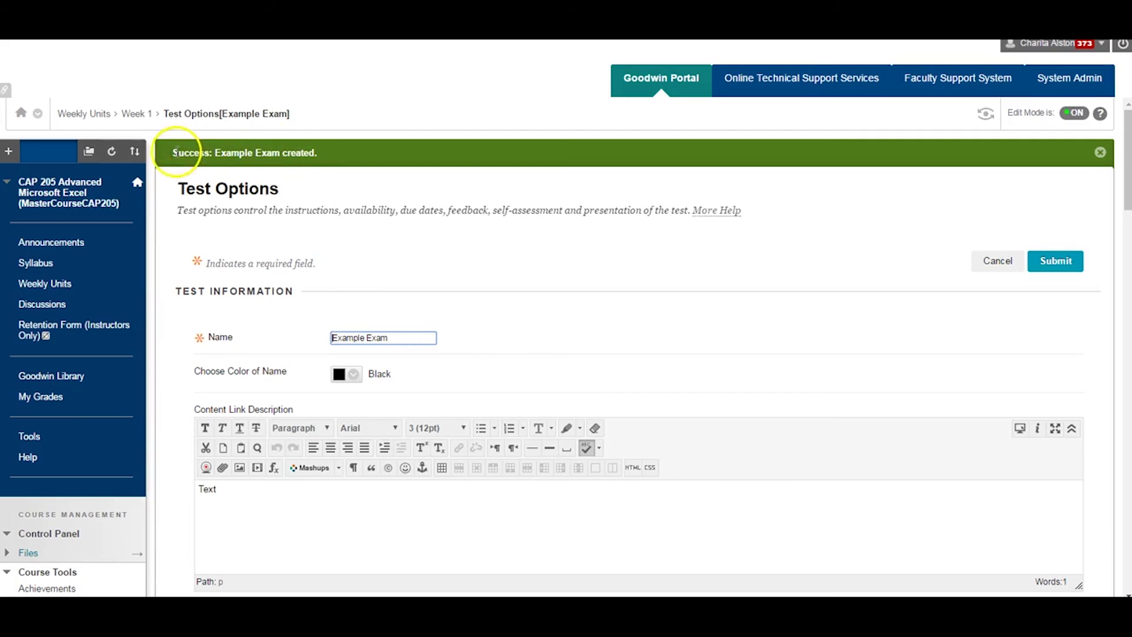
scroll(243, 293, down, 7)
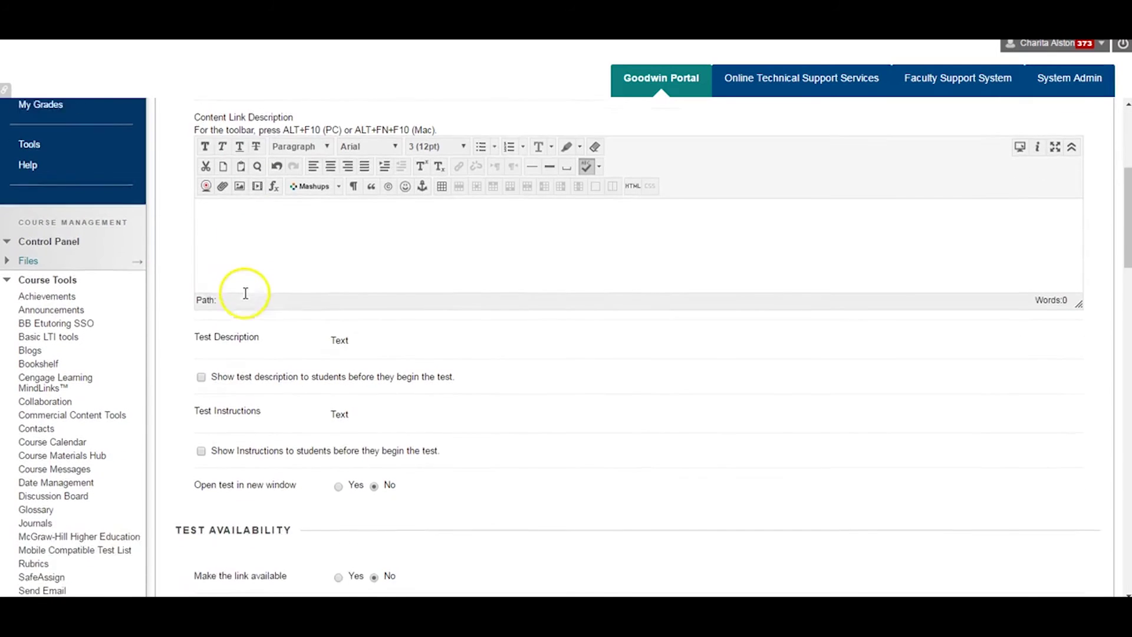
scroll(246, 299, down, 3)
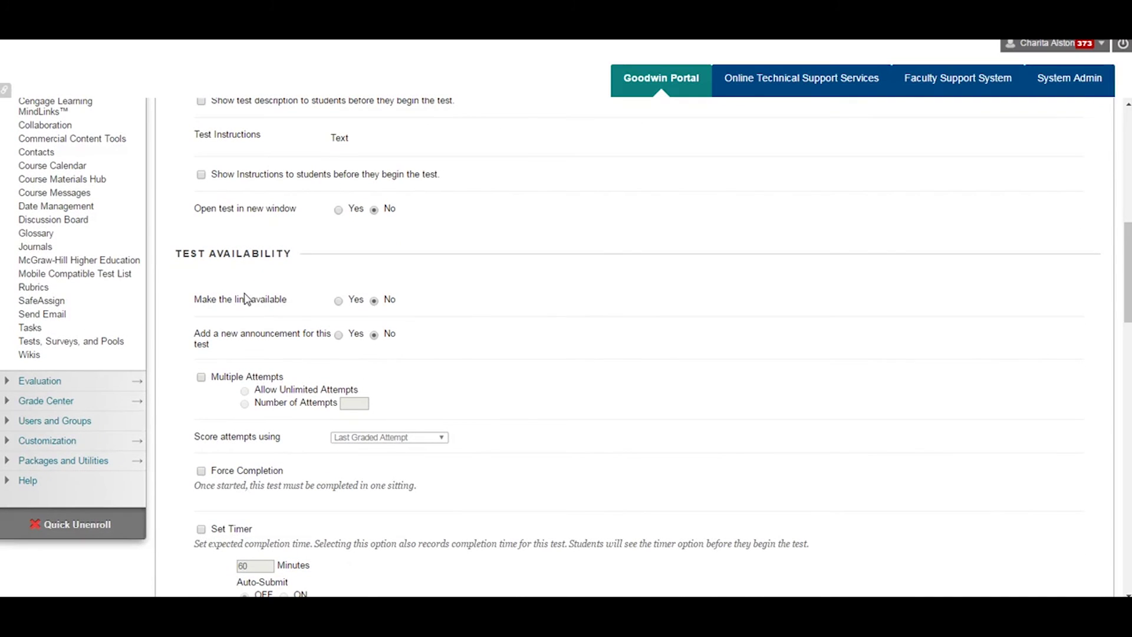
click(338, 302)
click(373, 300)
click(202, 378)
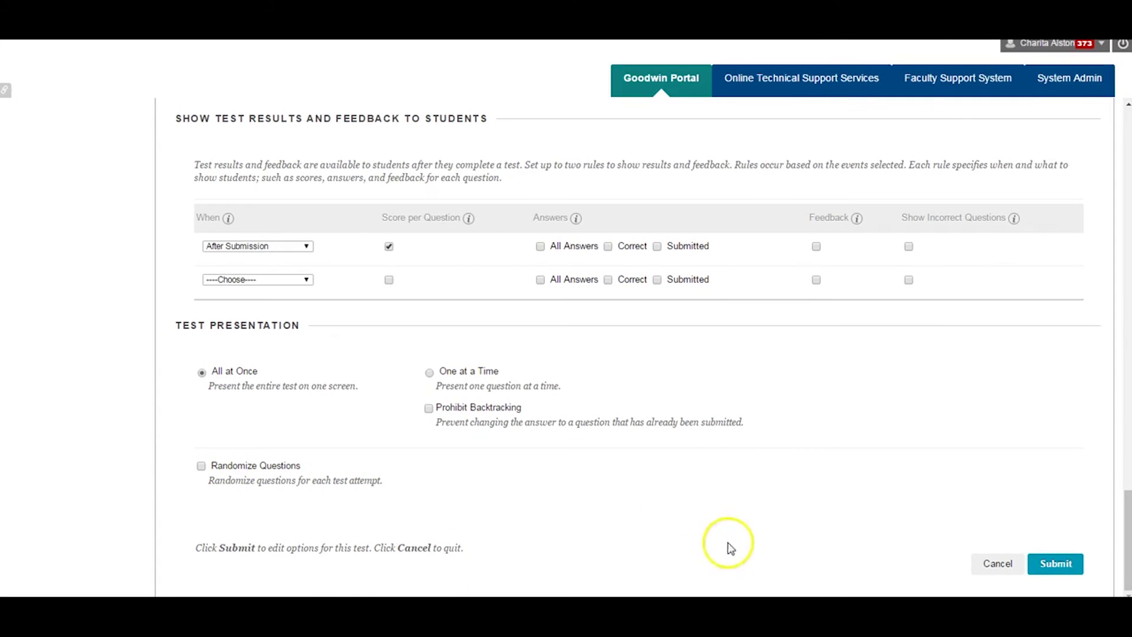
click(1059, 566)
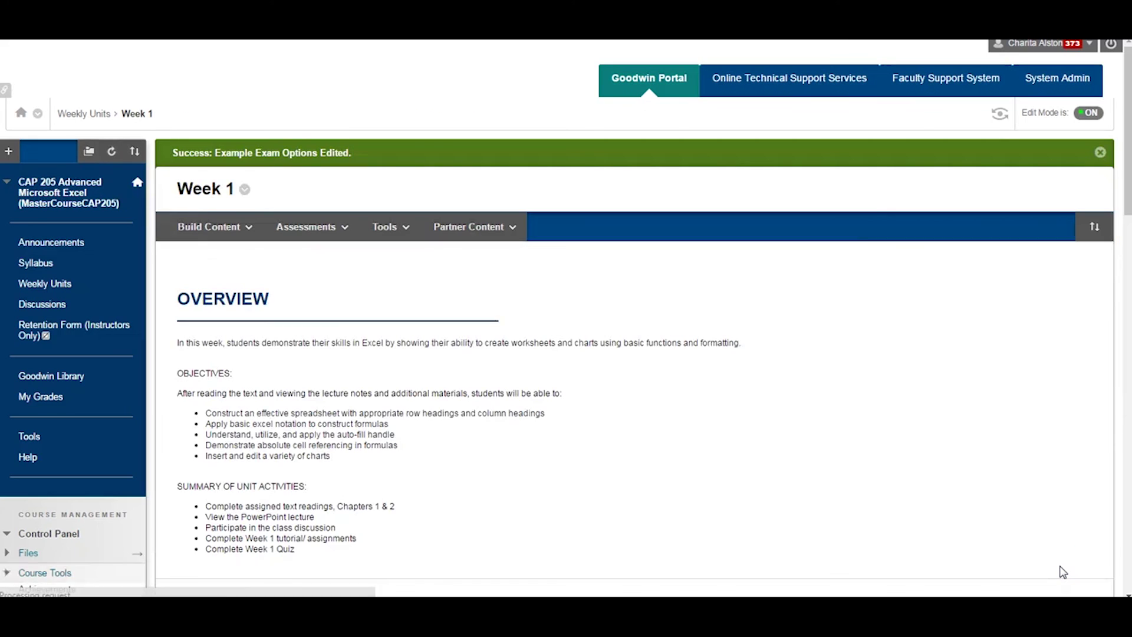
Step: Move Example Exam up in Week 1 to sit directly below Week 1 Tutorial
scroll(1064, 457, down, 2)
scroll(1066, 459, down, 4)
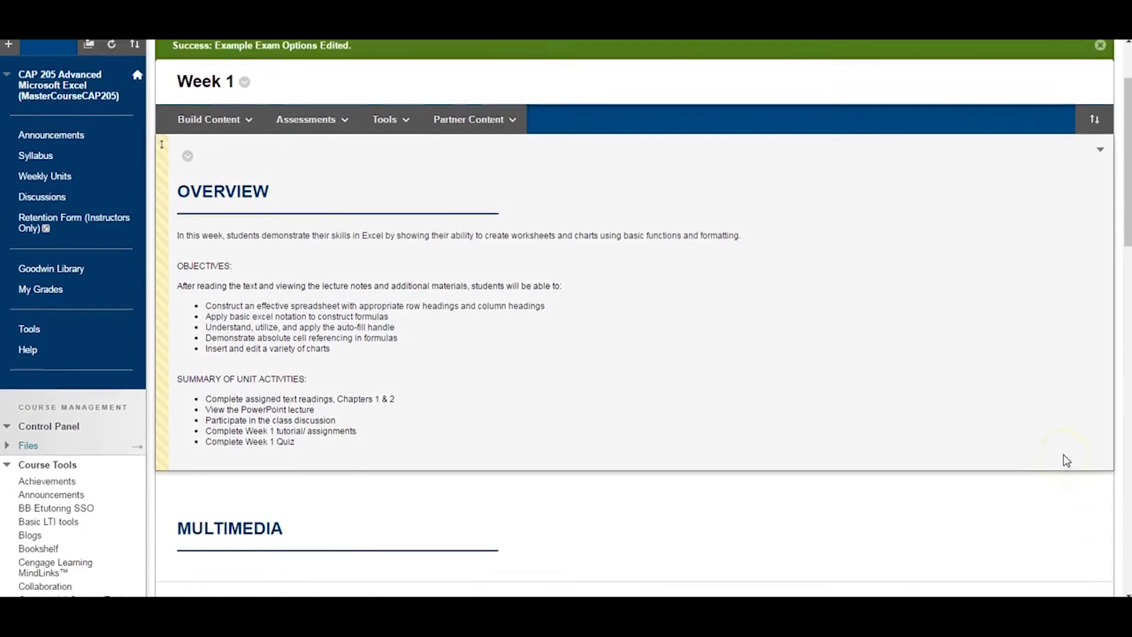
scroll(1066, 460, down, 4)
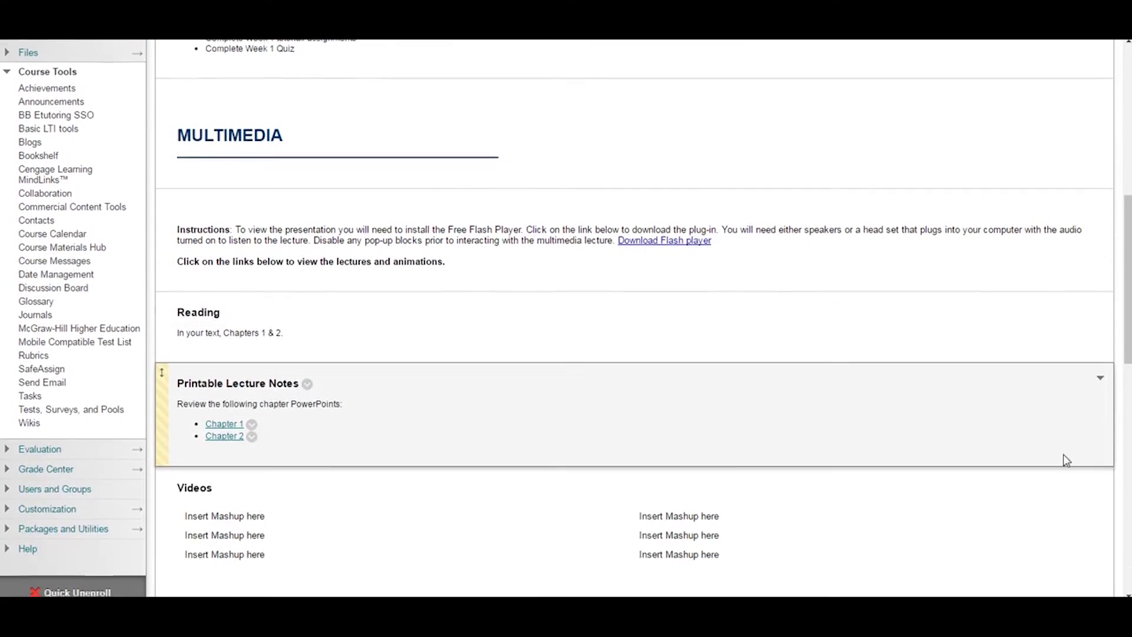
scroll(1066, 460, down, 3)
scroll(1065, 460, down, 3)
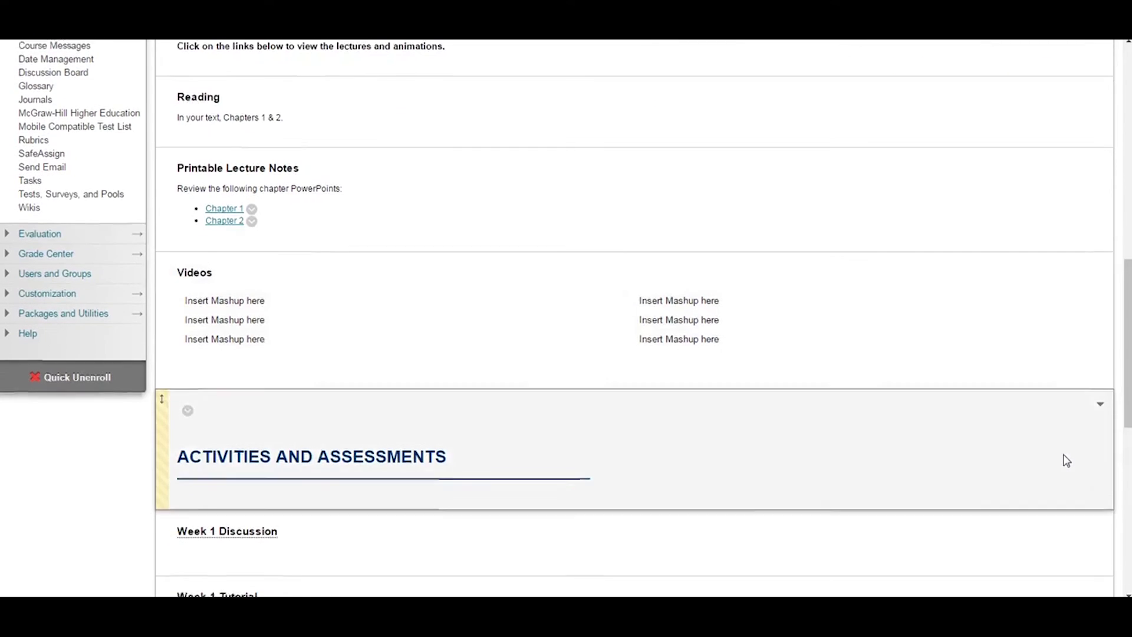
scroll(1064, 455, down, 3)
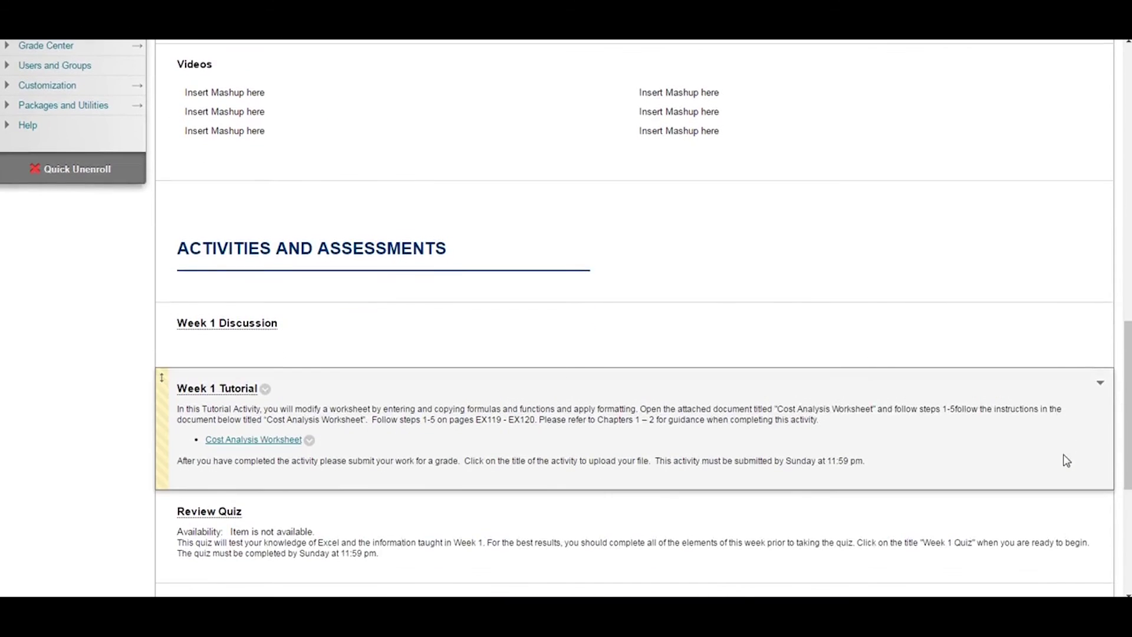
scroll(1065, 460, down, 3)
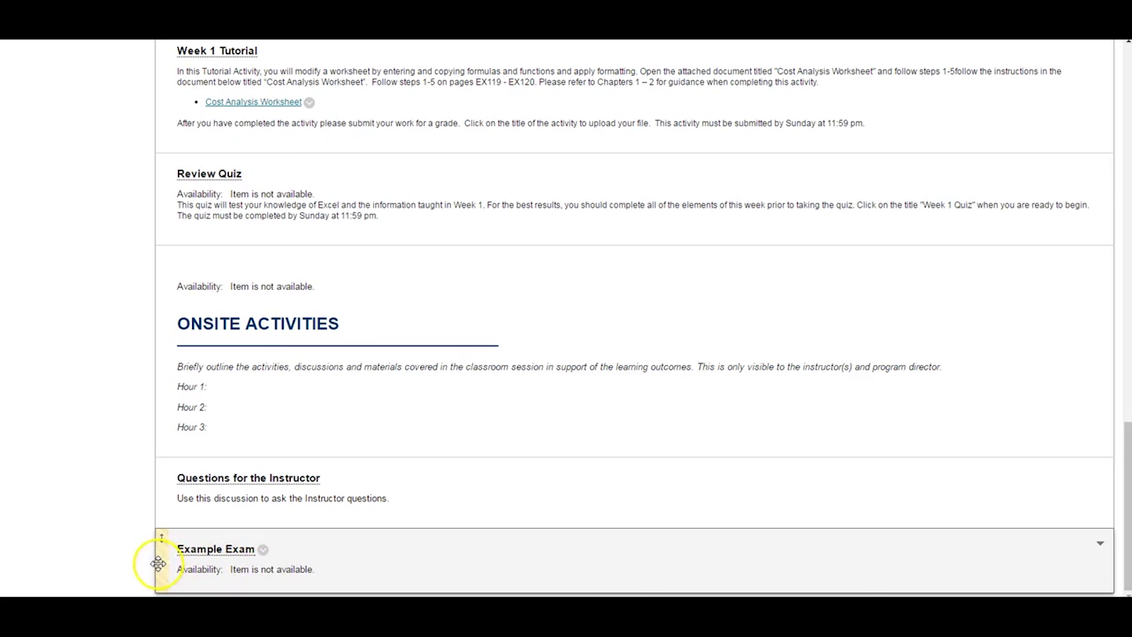
drag(162, 563, 191, 177)
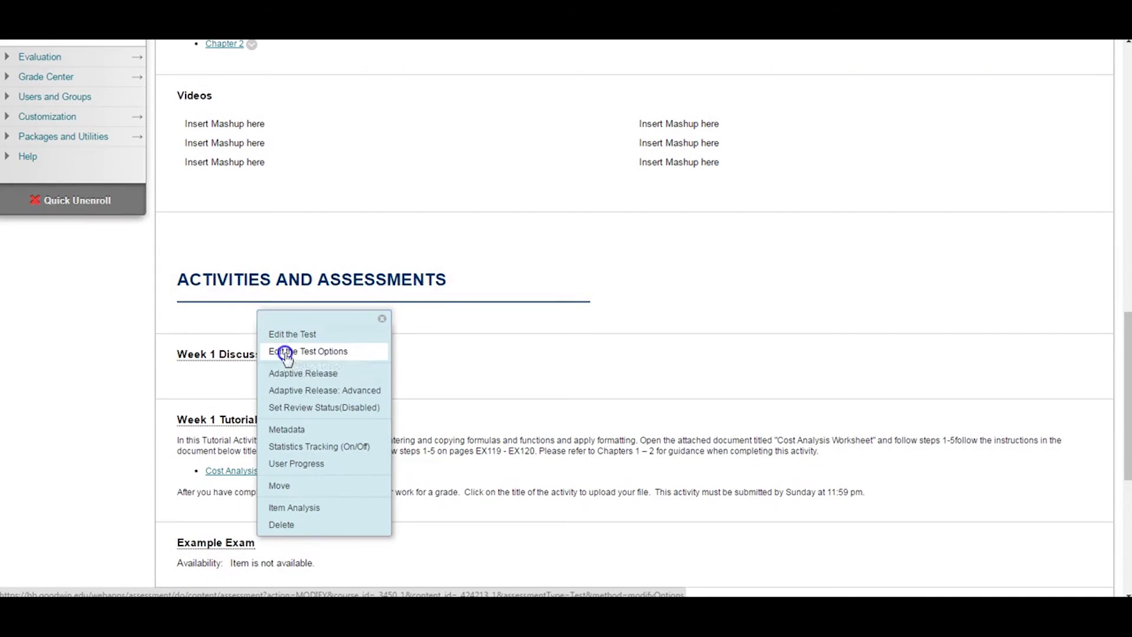
Step: Reopen Example Exam's Test Options and review availability, feedback and presentation settings
click(286, 352)
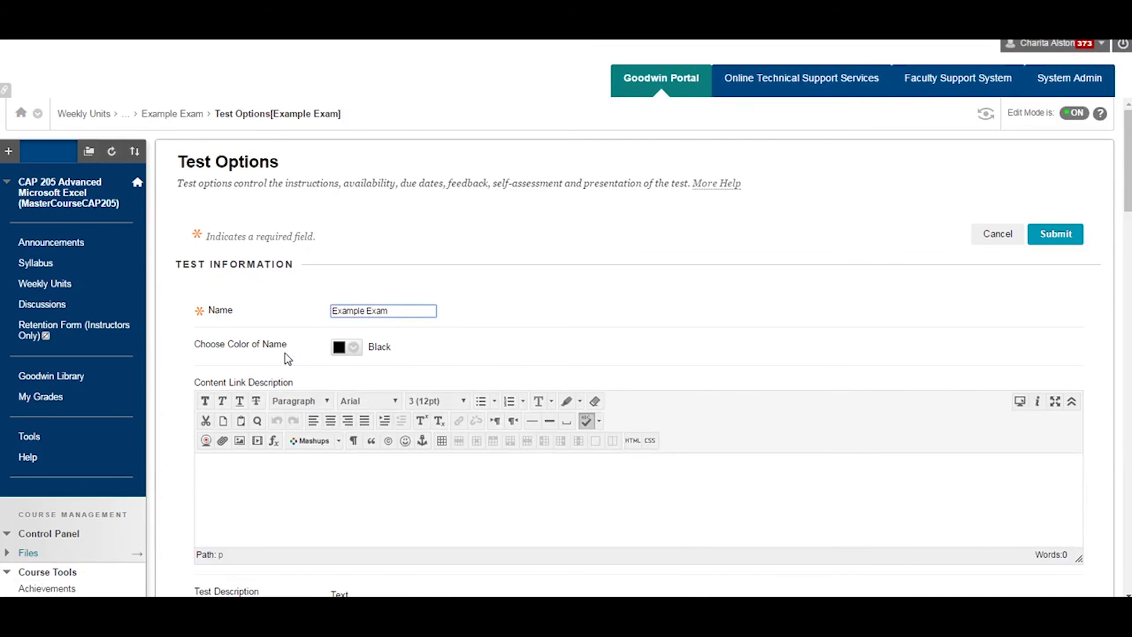
scroll(186, 346, down, 4)
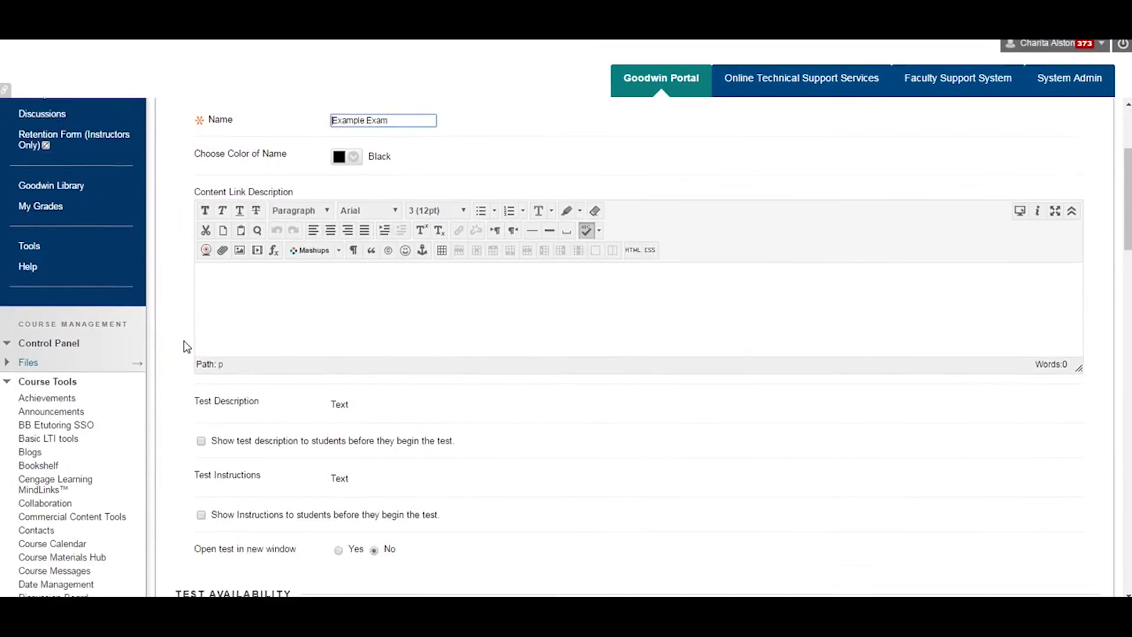
scroll(186, 346, down, 5)
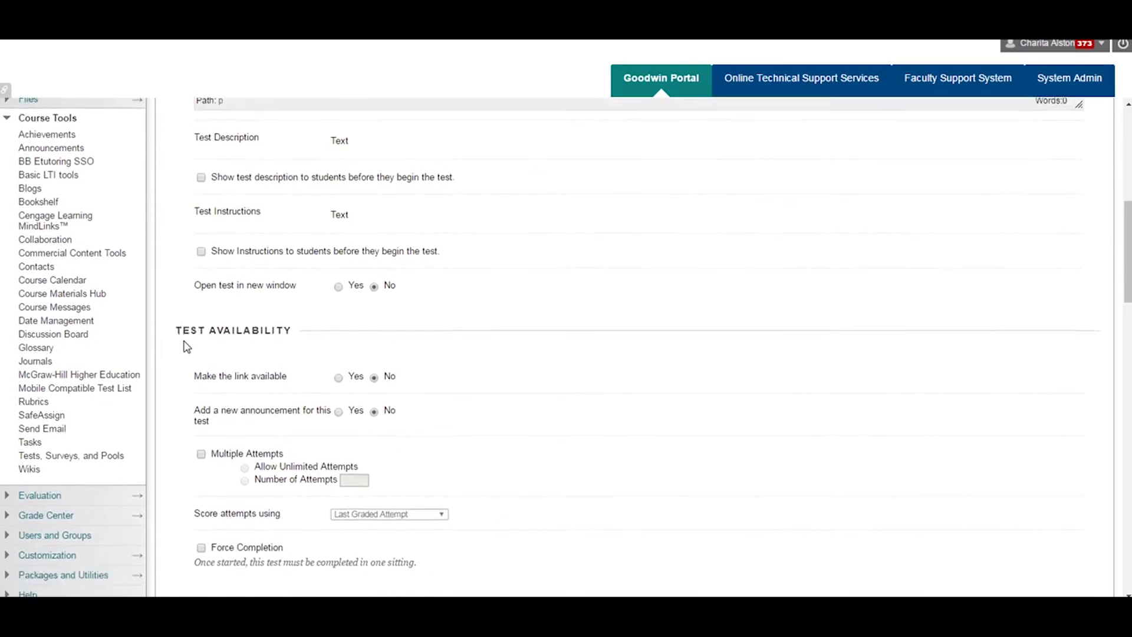
scroll(187, 346, down, 4)
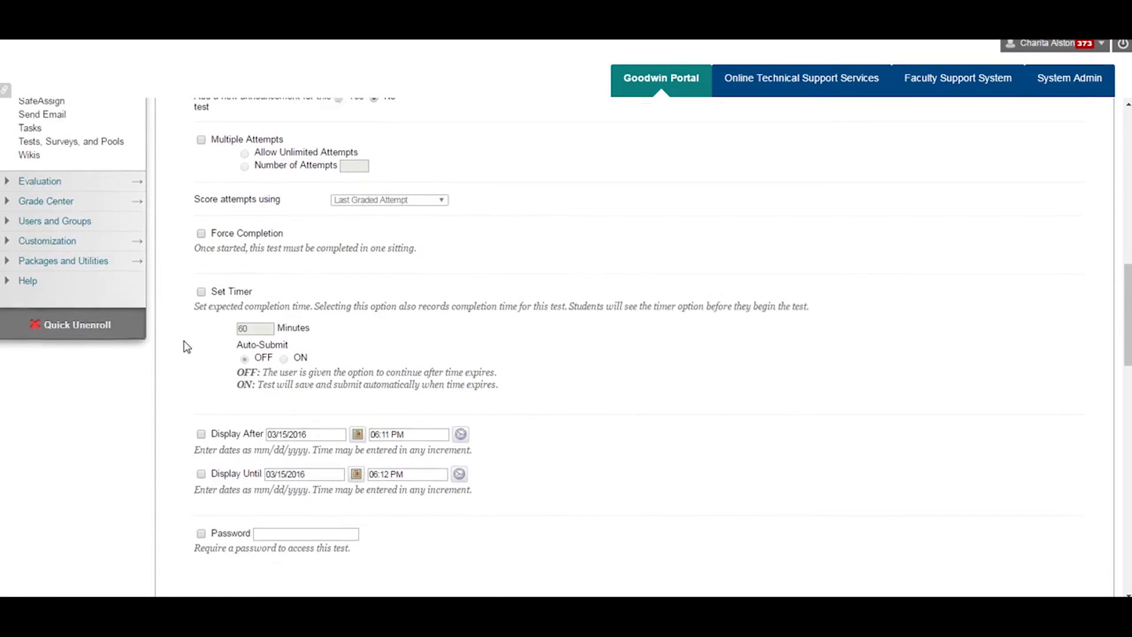
scroll(187, 346, down, 5)
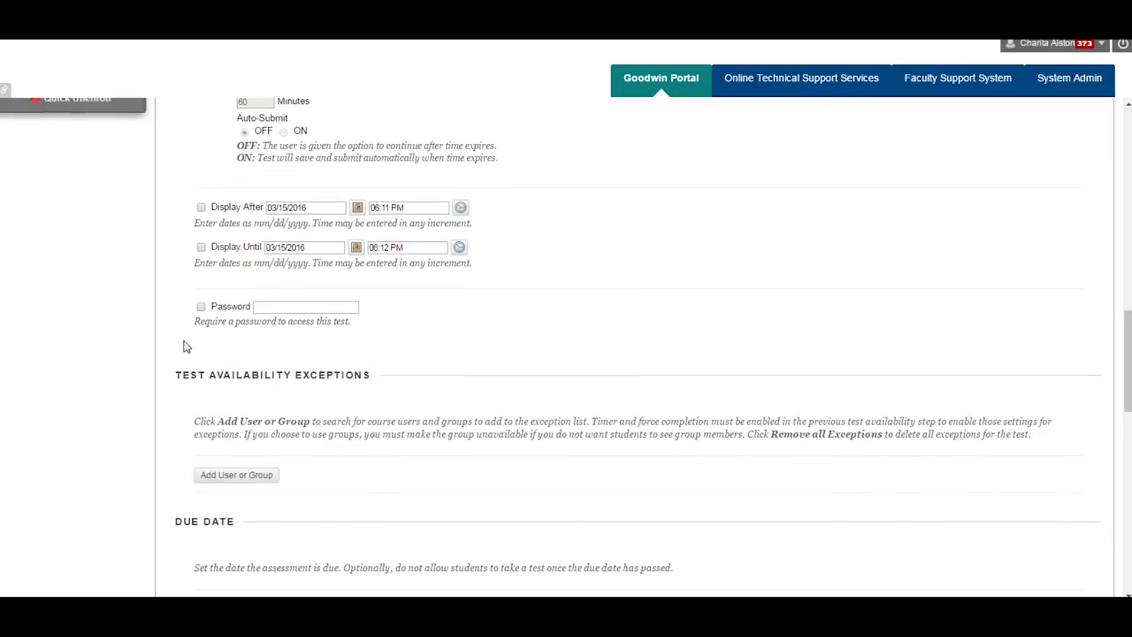
scroll(186, 346, down, 1)
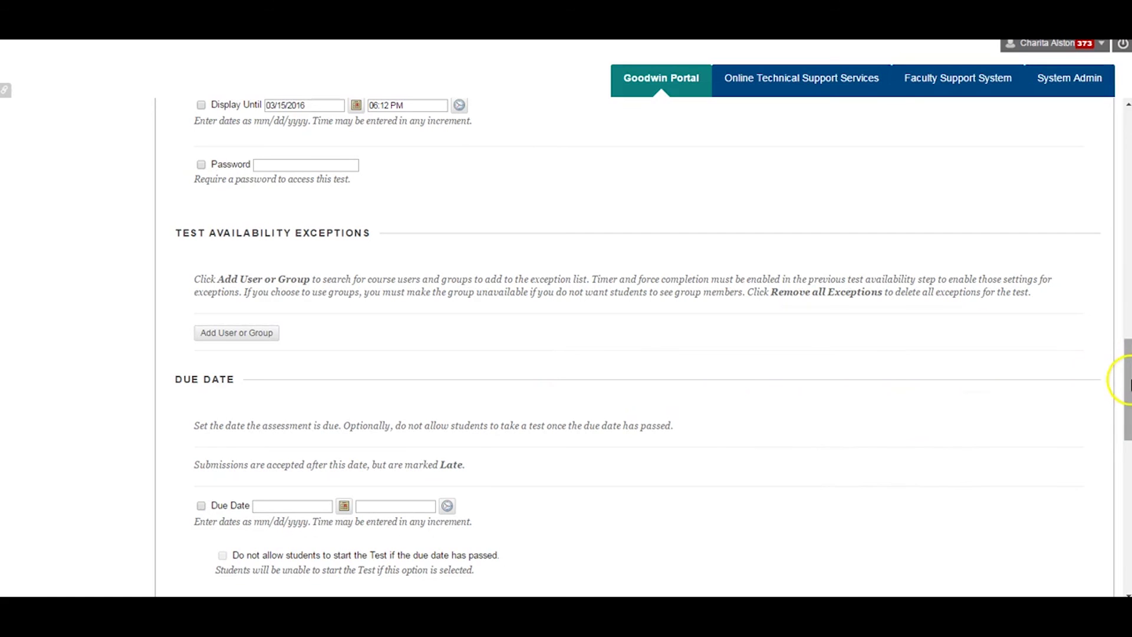
scroll(1126, 383, down, 6)
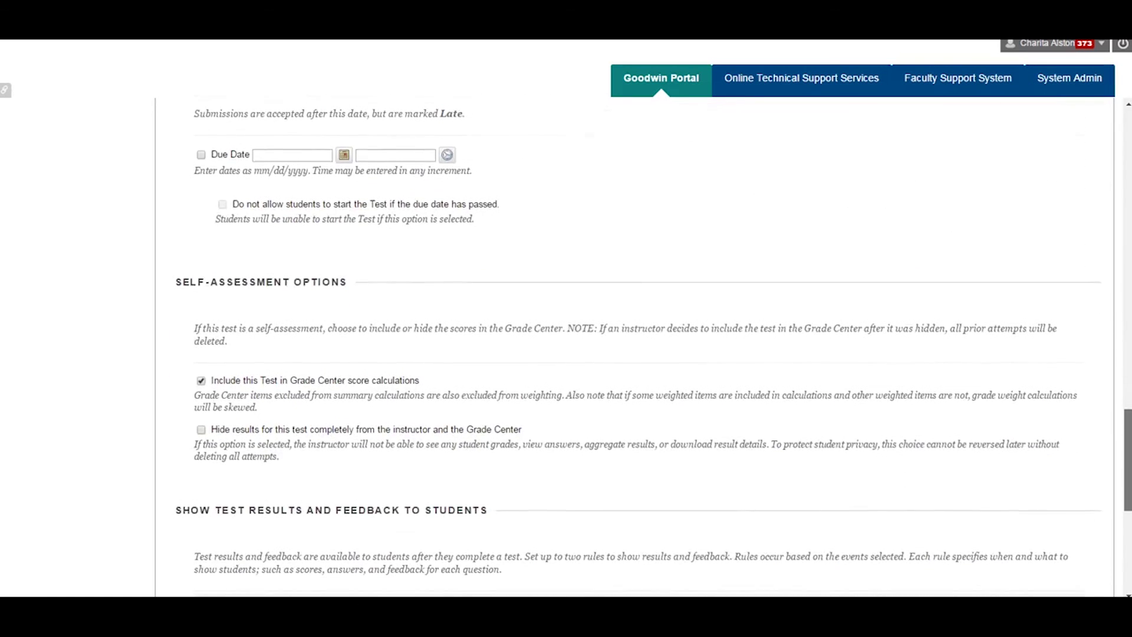
scroll(643, 348, down, 3)
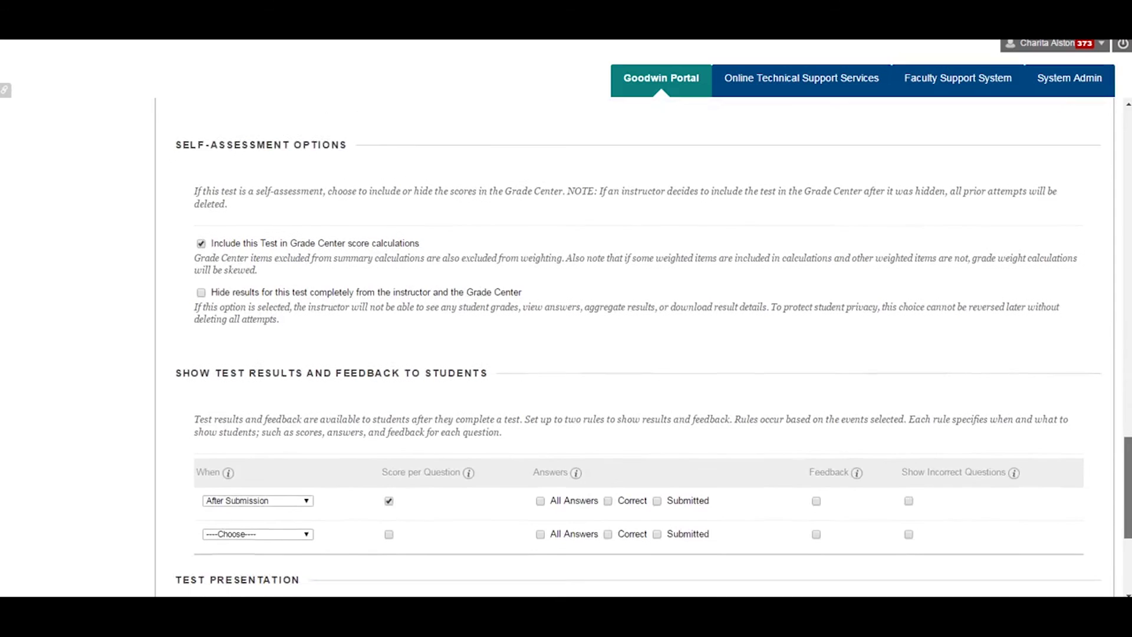
scroll(643, 348, down, 4)
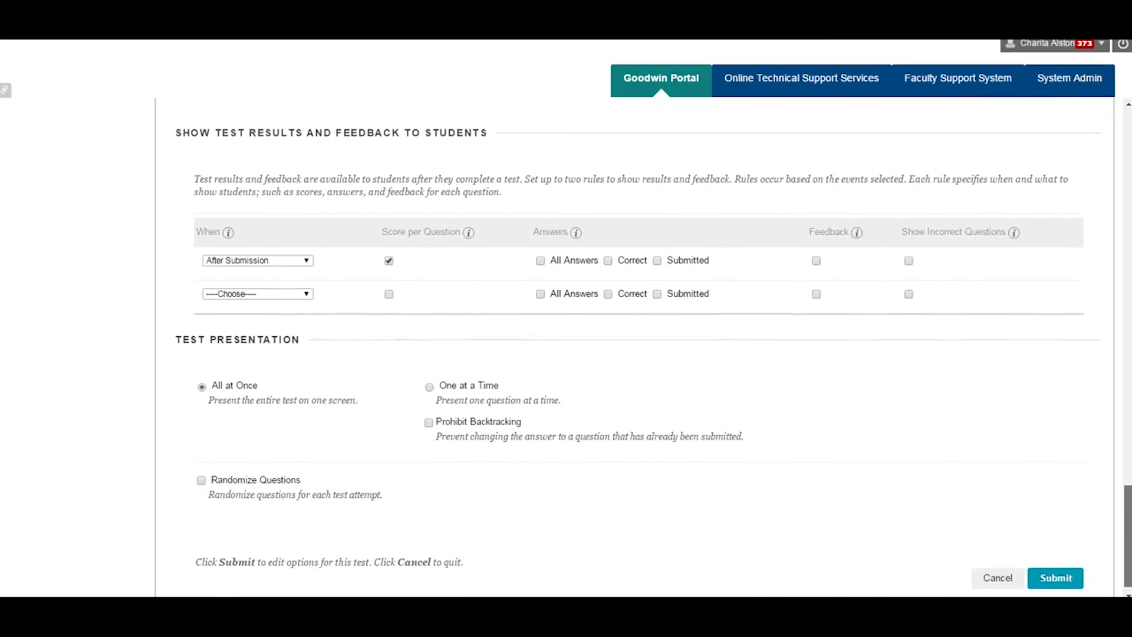